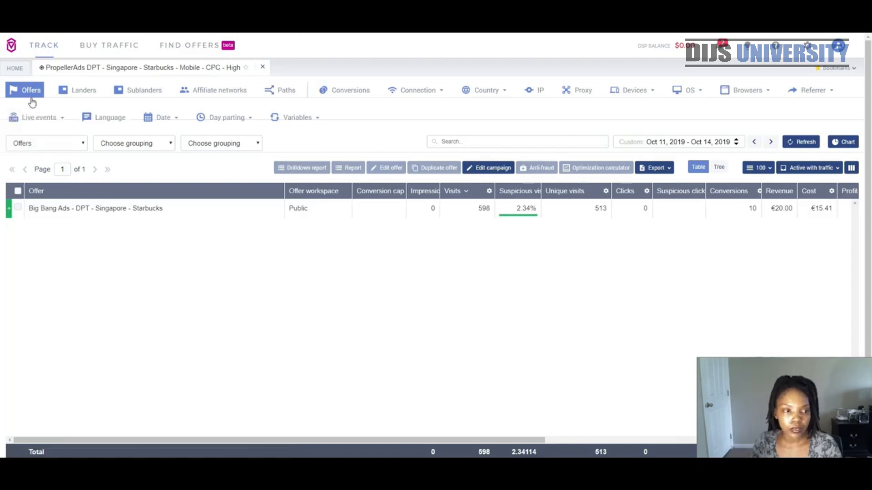
# - Group the campaign report by V1: zoneid and apply the grouping
pyautogui.click(73, 146)
pyautogui.scroll(-3, 55, 272)
pyautogui.scroll(-3, 55, 273)
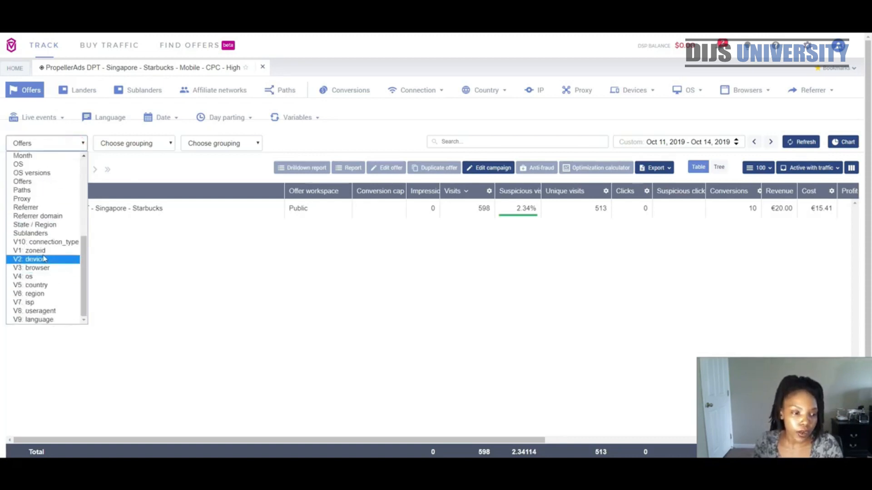
pyautogui.click(43, 250)
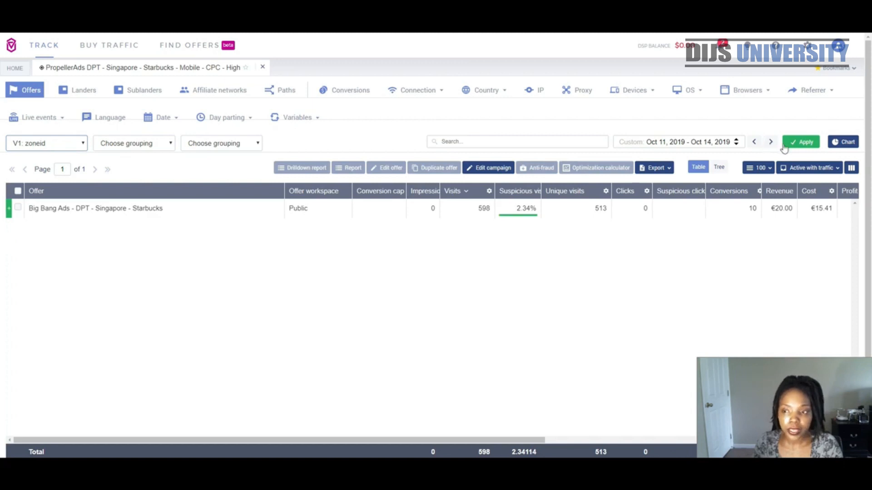
pyautogui.click(800, 142)
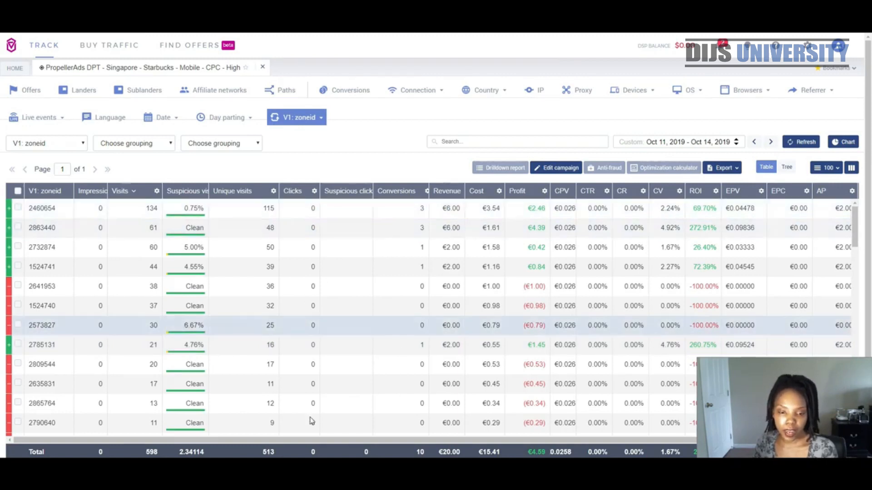
# - Examine the visits, conversions, cost, profit, ROI and eCPA of each zone across the zone report
pyautogui.moveTo(224, 441); pyautogui.dragTo(577, 457)
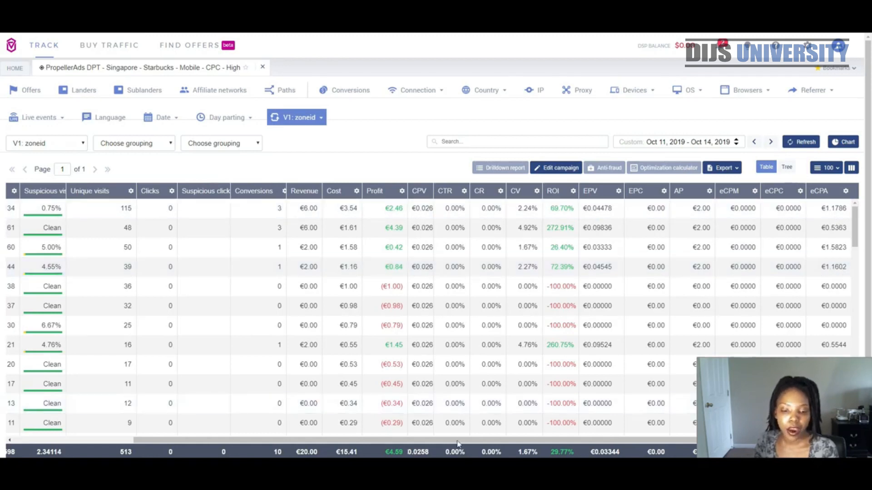
pyautogui.moveTo(458, 440); pyautogui.dragTo(79, 443)
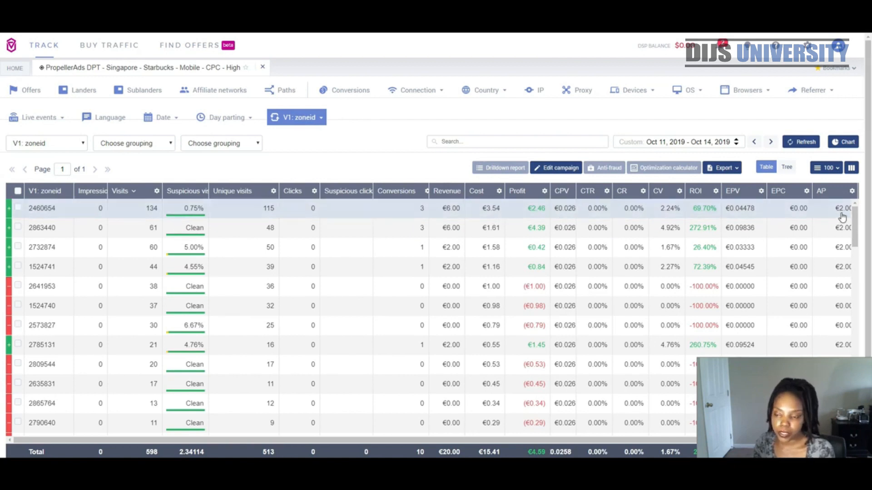
pyautogui.hscroll(2, 849, 318)
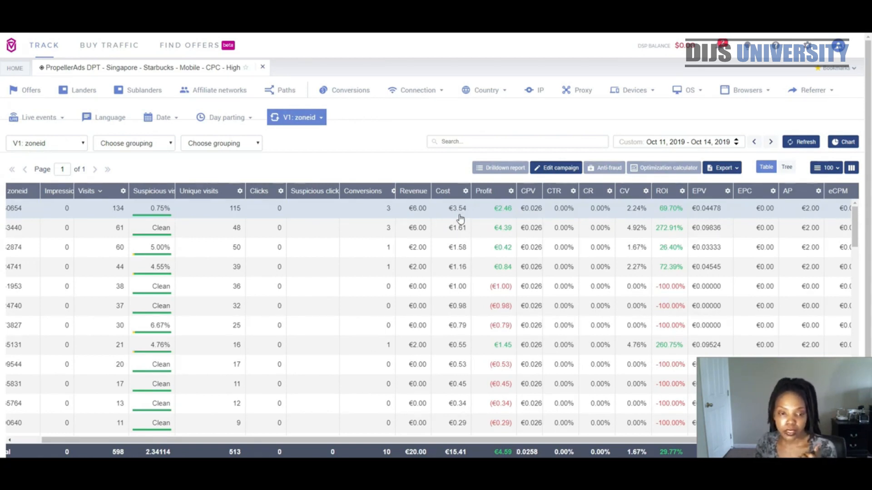
pyautogui.click(401, 436)
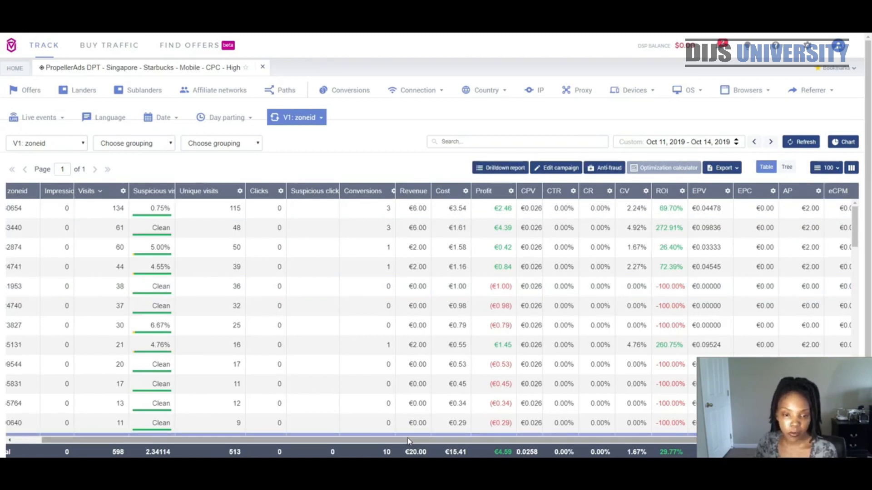
pyautogui.moveTo(408, 440); pyautogui.dragTo(306, 423)
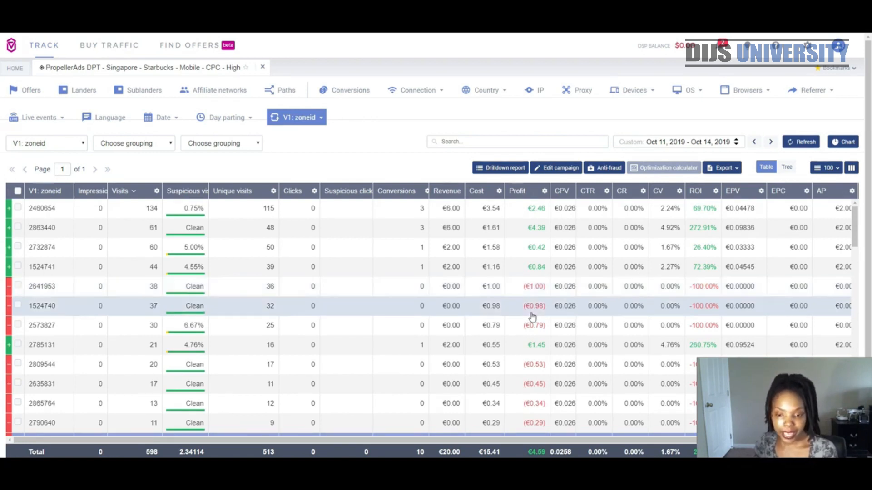
pyautogui.scroll(-3, 546, 299)
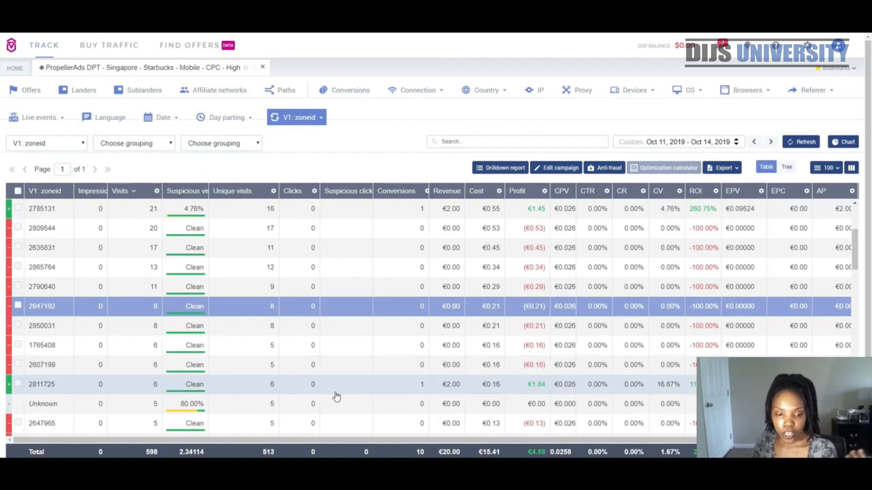
pyautogui.scroll(-1, 336, 395)
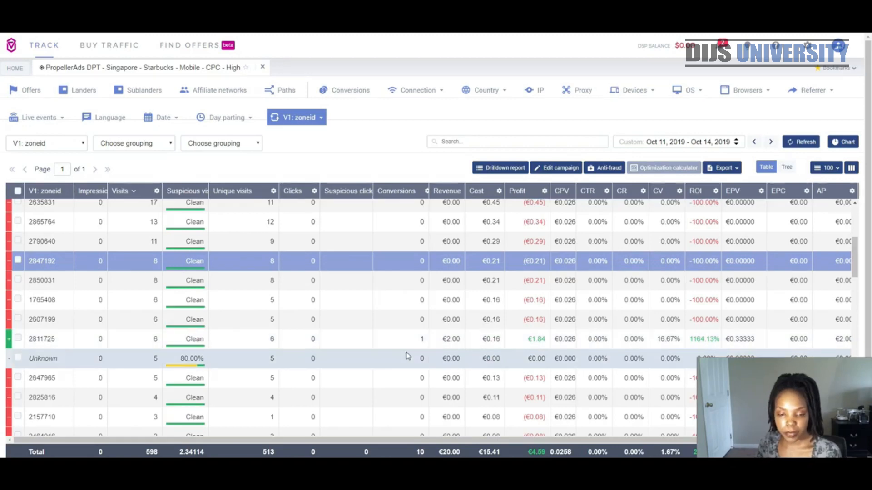
pyautogui.scroll(-2, 413, 354)
pyautogui.scroll(-2, 409, 388)
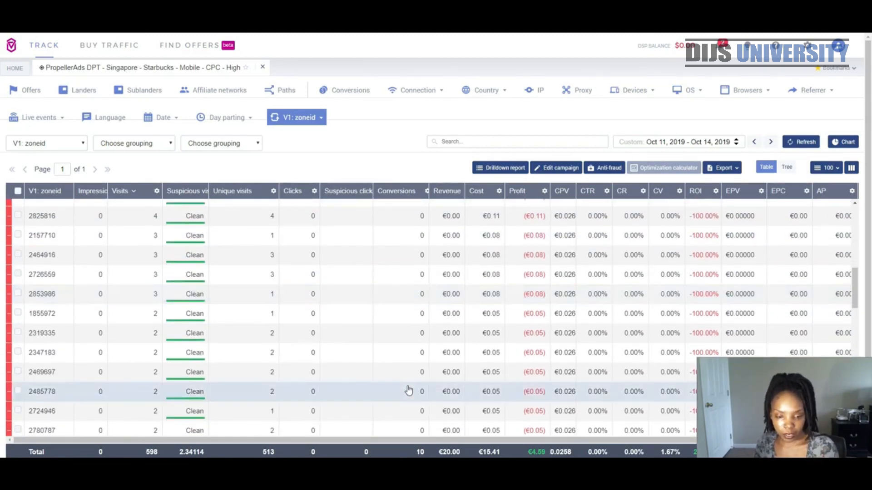
pyautogui.scroll(8, 408, 388)
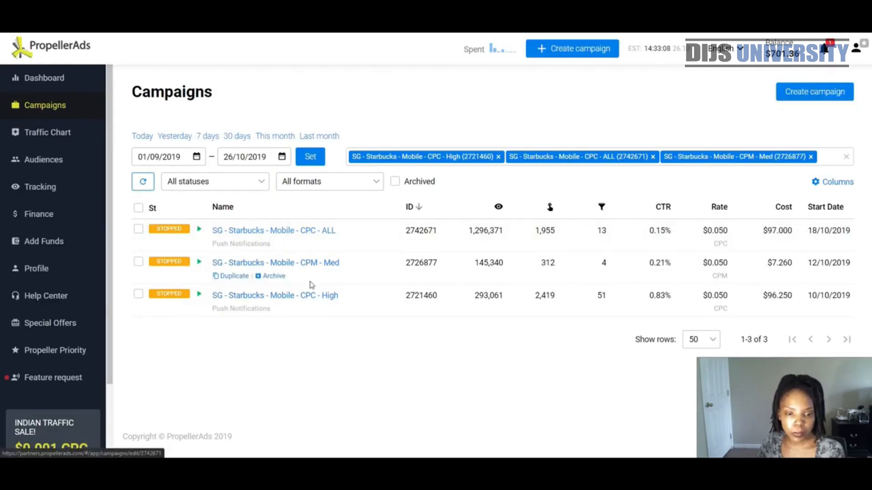
# - In PropellerAds, open the SG - Starbucks - Mobile - CPC - High campaign's settings
pyautogui.click(328, 296)
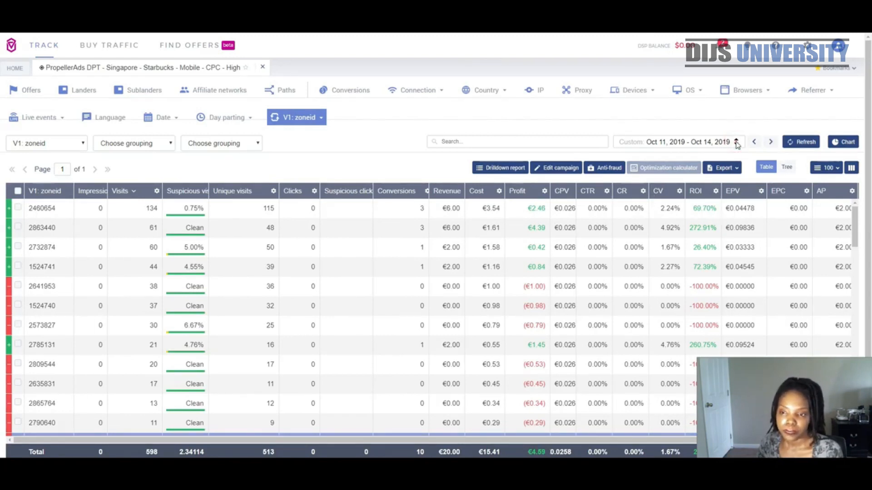
# - In the Voluum tracker, set the zone report's date range to Oct 11, 2019 - Oct 19, 2019 and apply it
pyautogui.click(736, 143)
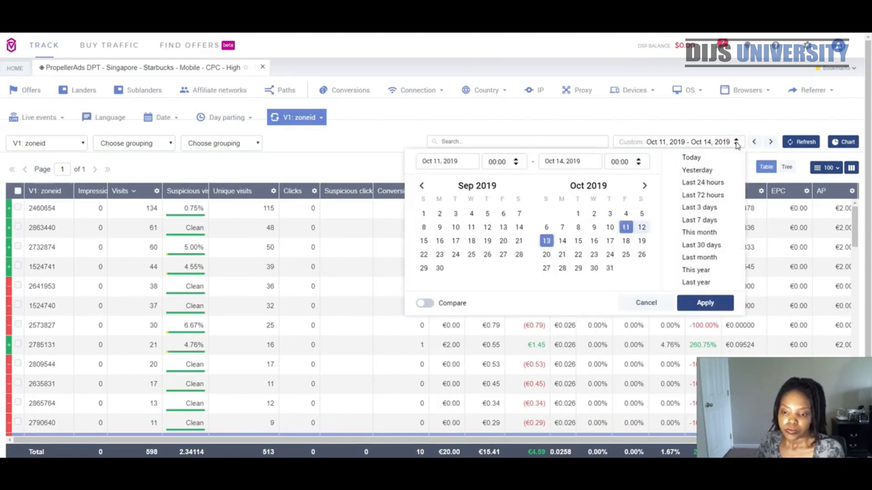
pyautogui.click(626, 227)
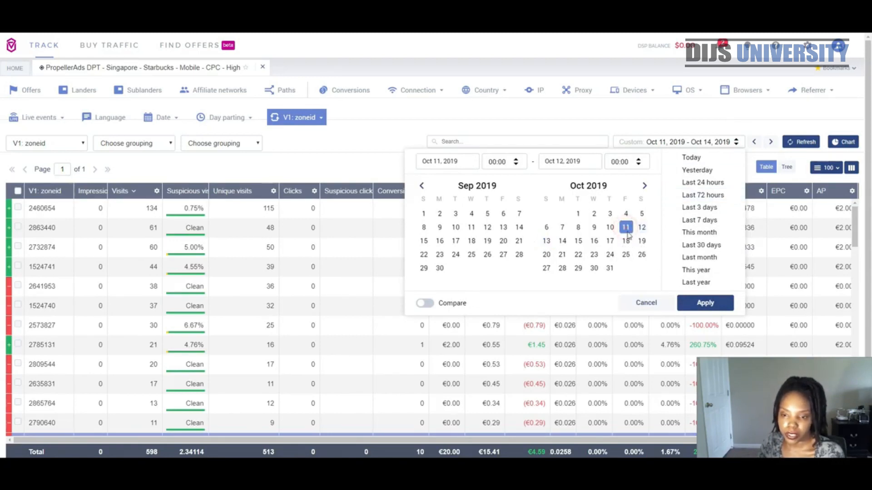
pyautogui.click(626, 241)
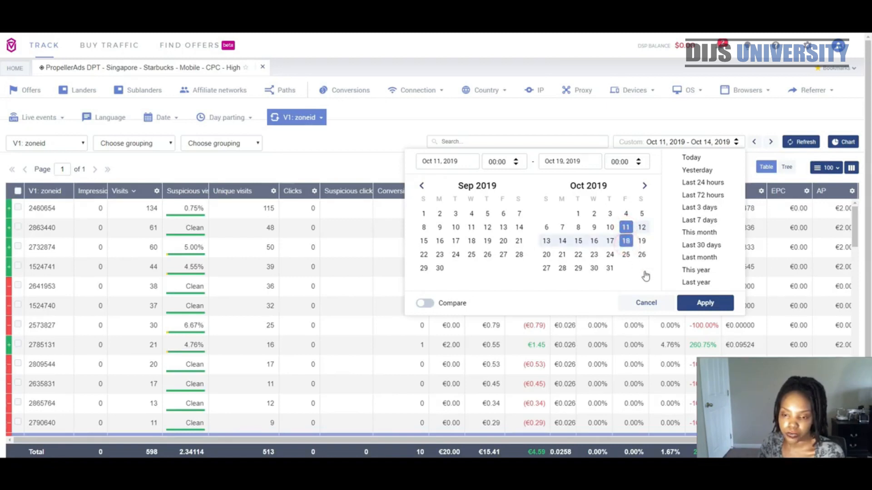
pyautogui.click(716, 196)
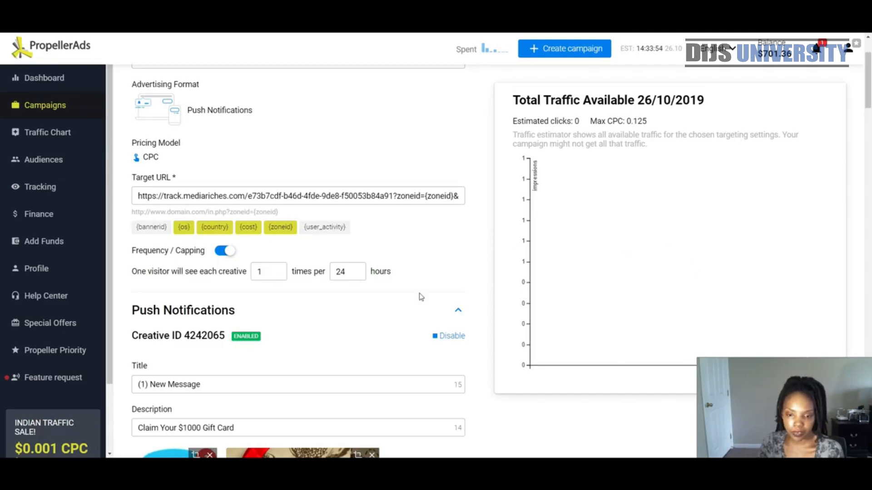
# - In PropellerAds, review the campaign's creatives, traffic options, bid, budget and targeting, and highlight the first zone in the exclusion list
pyautogui.scroll(-9, 396, 341)
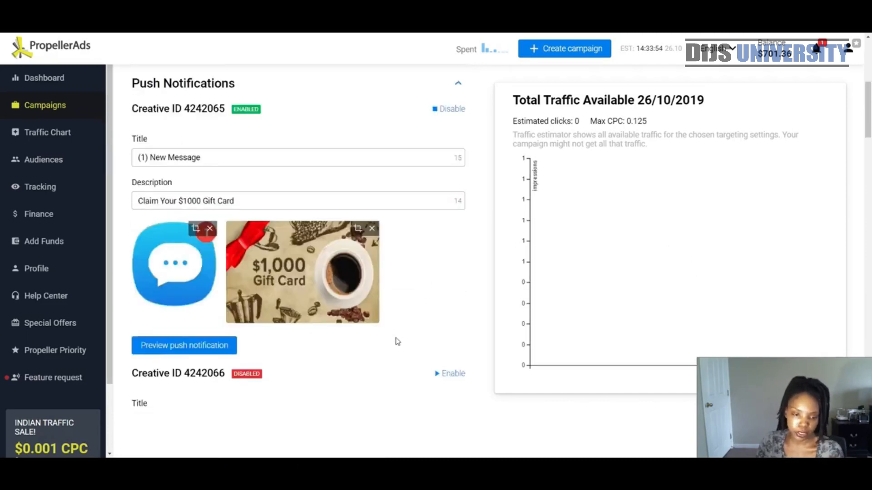
pyautogui.scroll(-20, 396, 341)
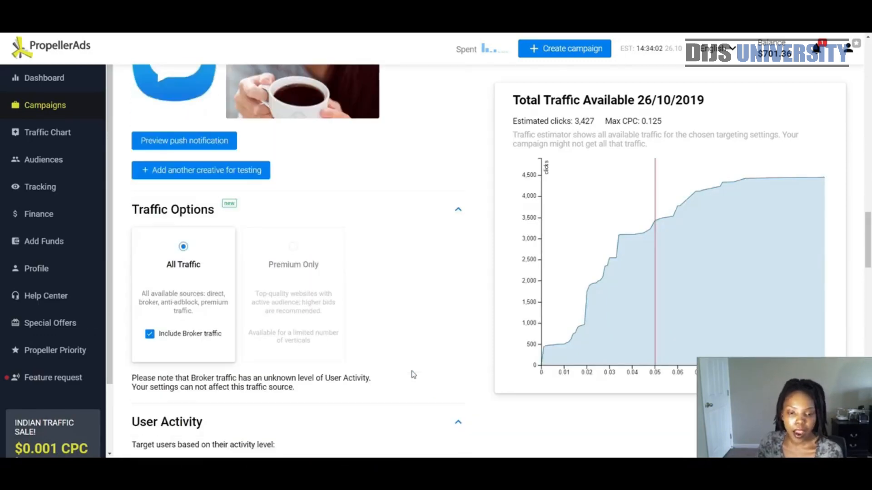
pyautogui.scroll(-1, 413, 375)
pyautogui.scroll(-4, 413, 374)
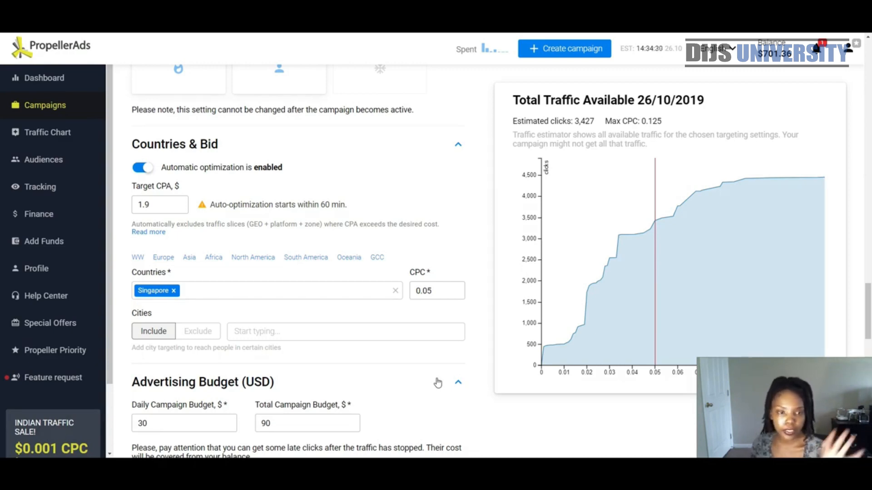
pyautogui.scroll(-3, 438, 382)
pyautogui.scroll(2, 438, 382)
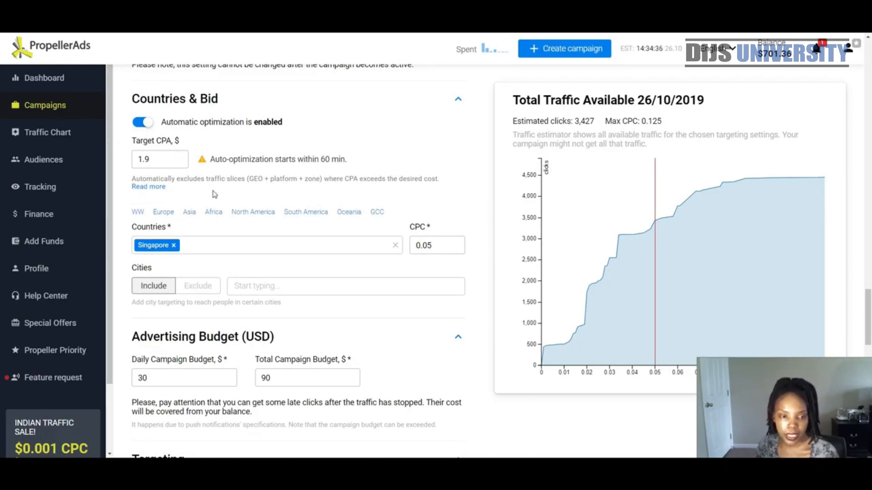
pyautogui.scroll(-6, 337, 204)
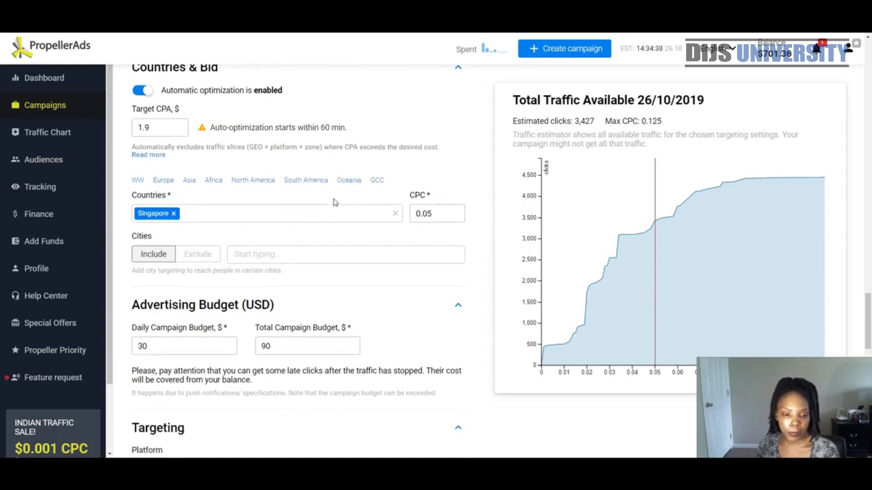
pyautogui.scroll(-3, 336, 203)
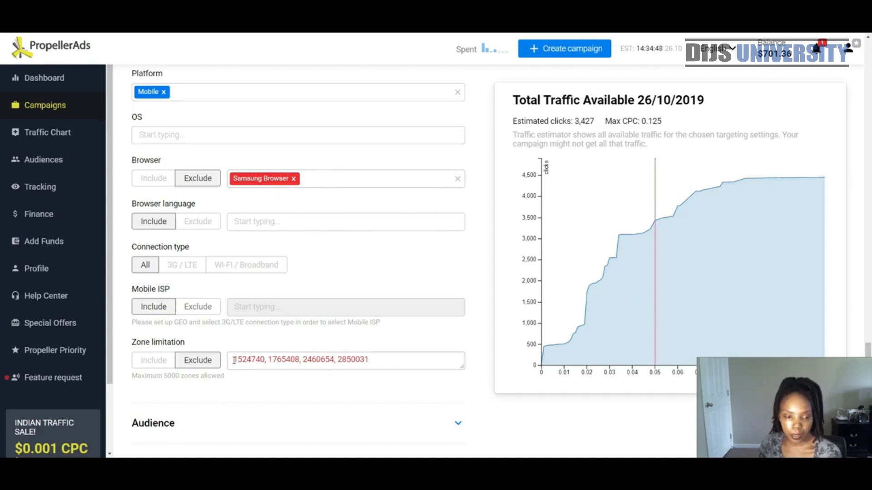
pyautogui.moveTo(232, 359); pyautogui.dragTo(264, 361)
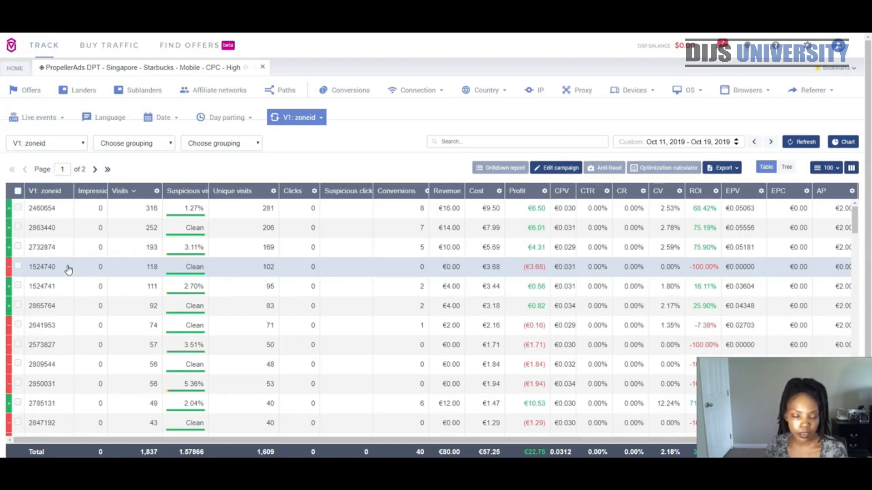
# - Highlight zone 2641953 in the Voluum zone report, and return to the PropellerAds campaign to compare its excluded zones
pyautogui.click(30, 328)
pyautogui.moveTo(30, 328); pyautogui.dragTo(52, 328)
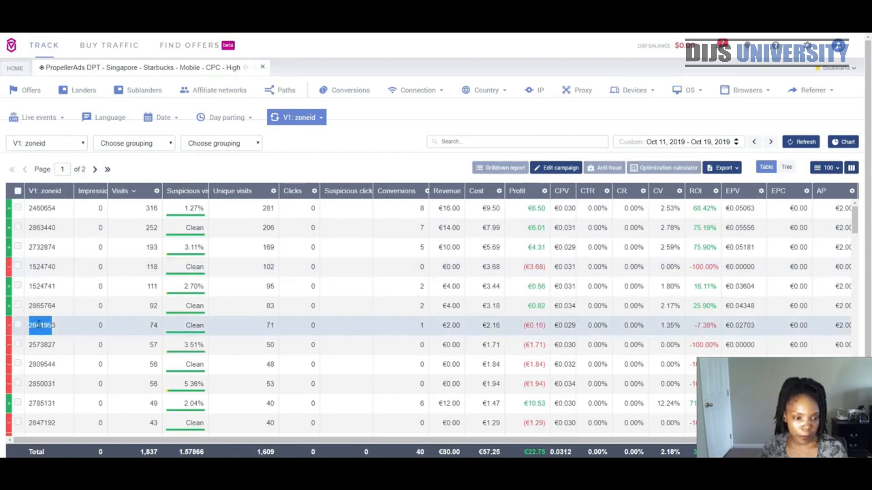
pyautogui.click(168, 29)
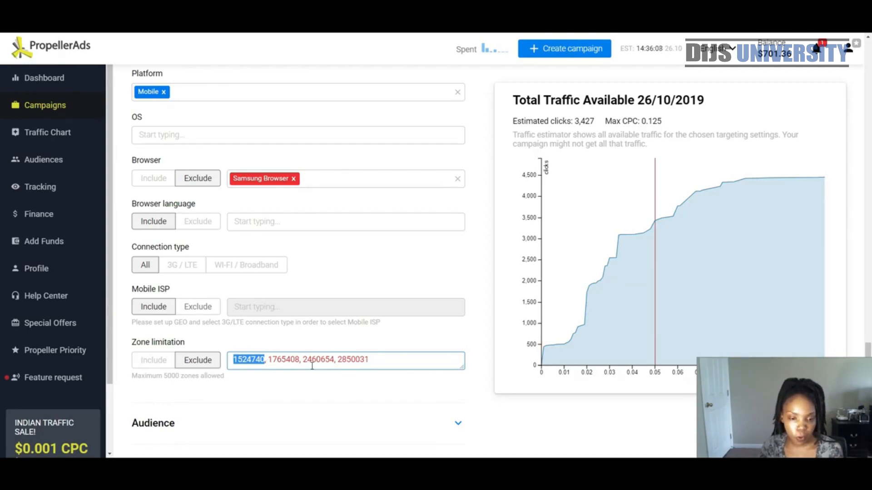
# - Review the campaign's target CPA, CPC bid, advertising budget, targeting, zone exclusions and hourly schedule
pyautogui.scroll(6, 359, 344)
pyautogui.scroll(3, 358, 344)
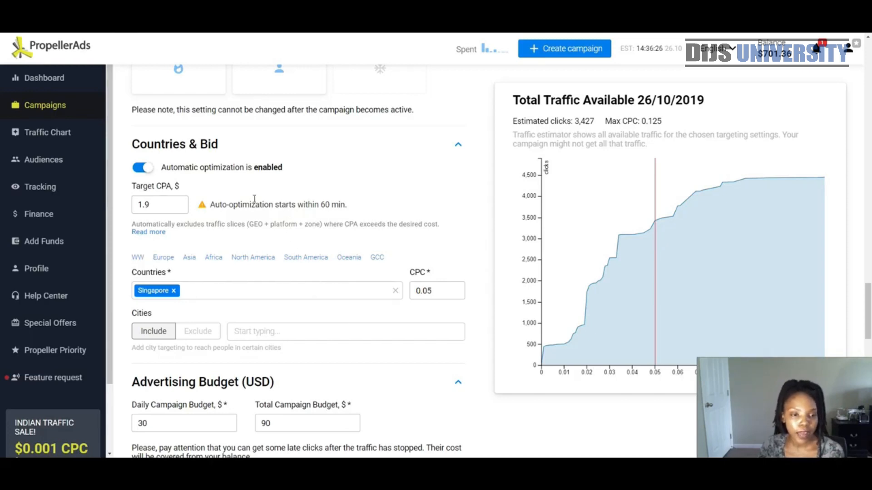
pyautogui.click(152, 206)
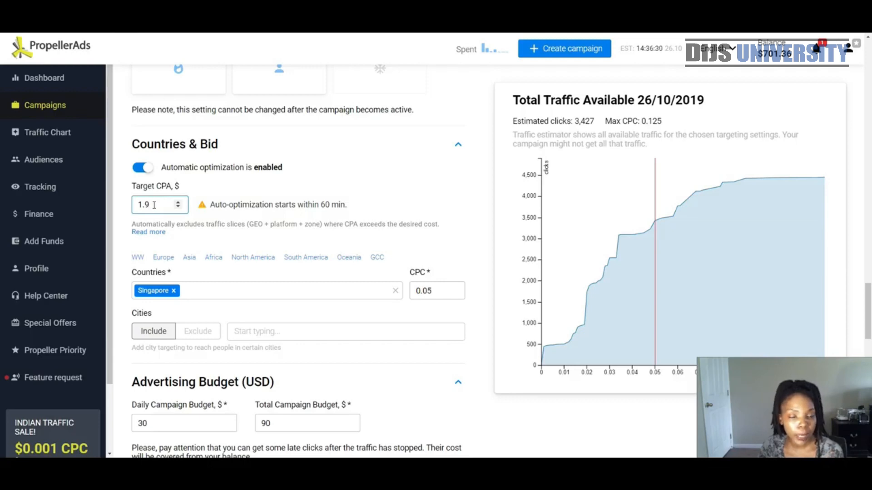
pyautogui.scroll(-4, 312, 318)
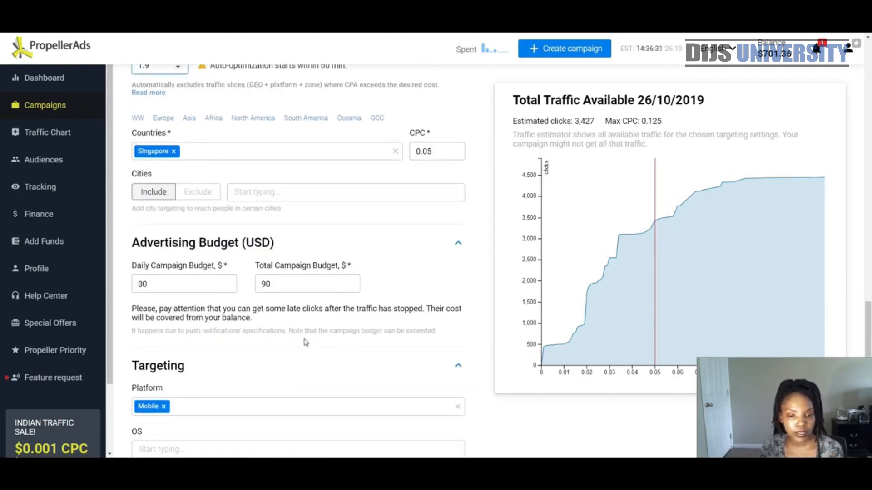
pyautogui.scroll(-2, 275, 342)
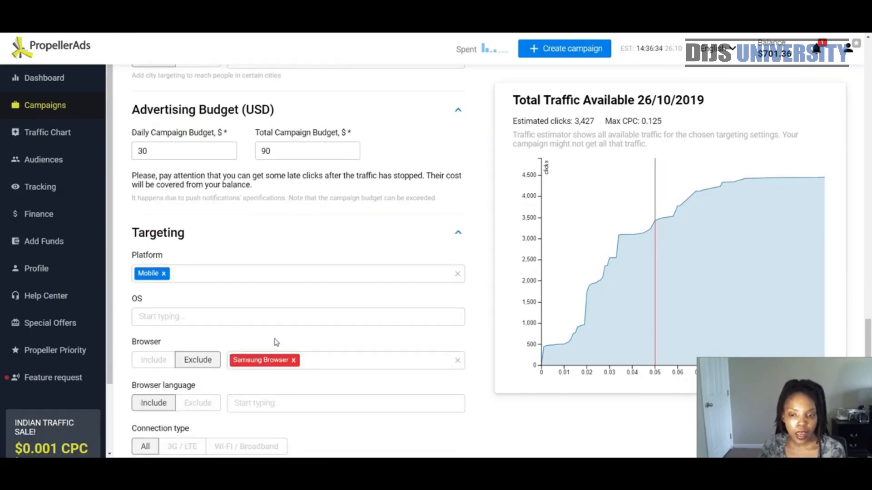
pyautogui.scroll(3, 275, 343)
pyautogui.scroll(1, 275, 344)
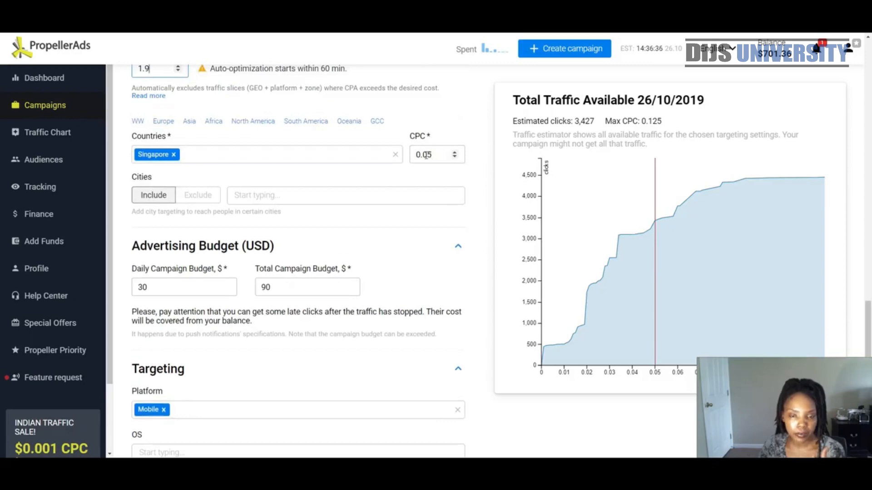
pyautogui.scroll(-6, 431, 172)
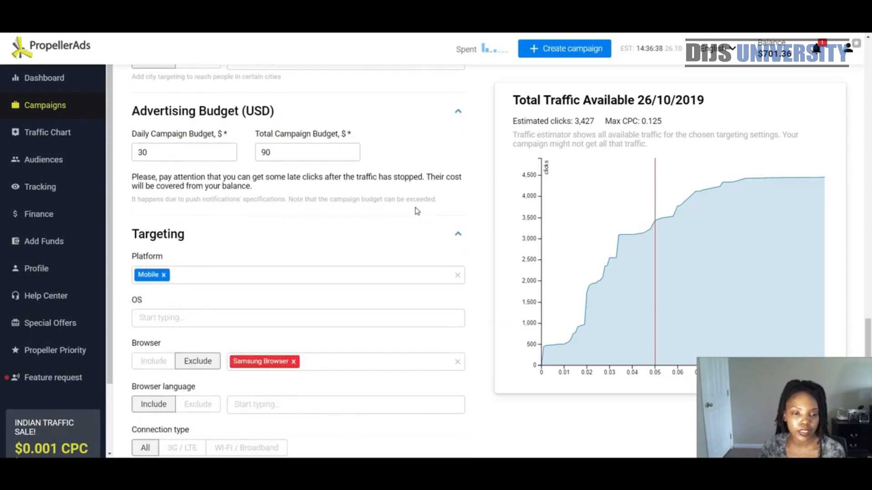
pyautogui.scroll(-9, 393, 269)
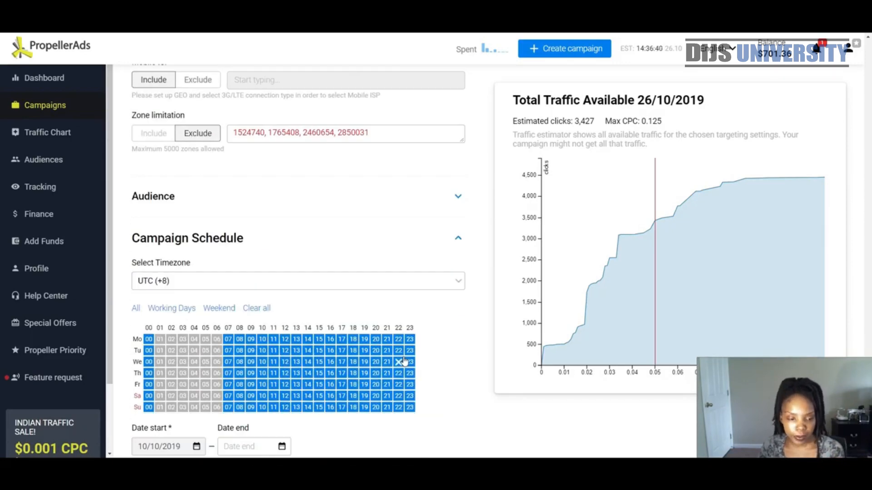
pyautogui.scroll(7, 392, 345)
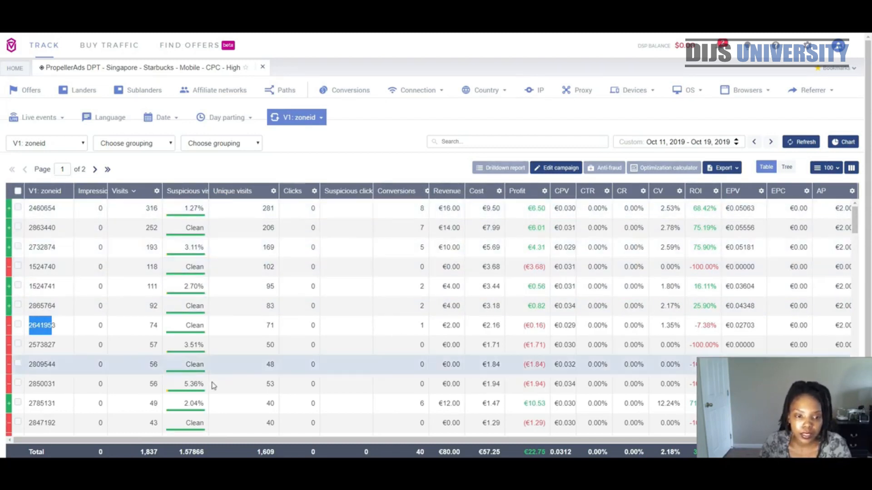
pyautogui.click(64, 146)
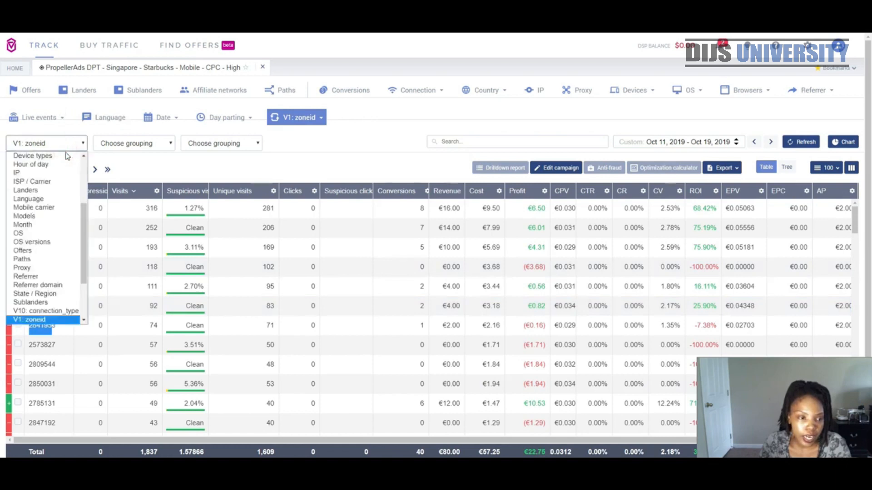
pyautogui.scroll(-3, 44, 302)
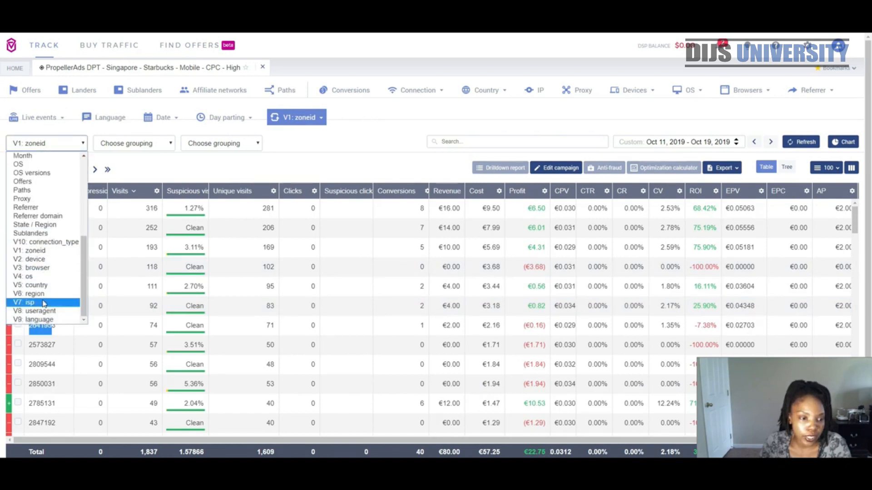
pyautogui.click(48, 269)
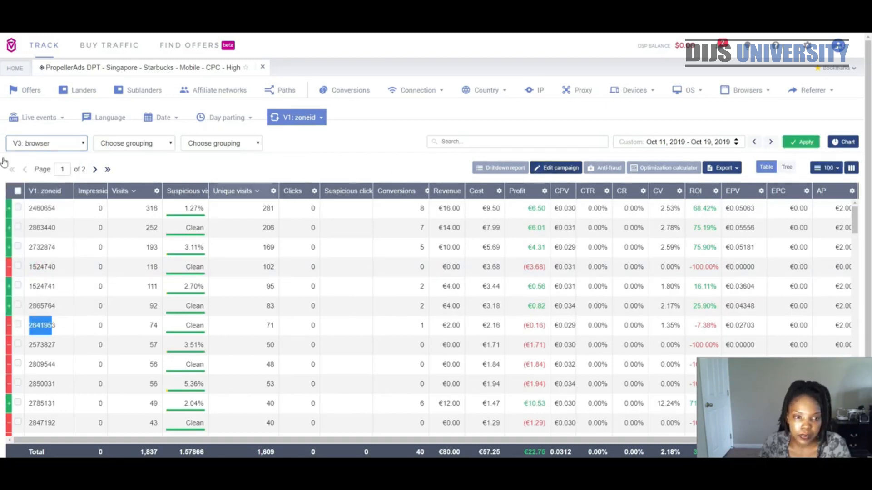
# - Regroup the campaign report by Mobile carrier and review the profit and ROI of each carrier
pyautogui.click(84, 143)
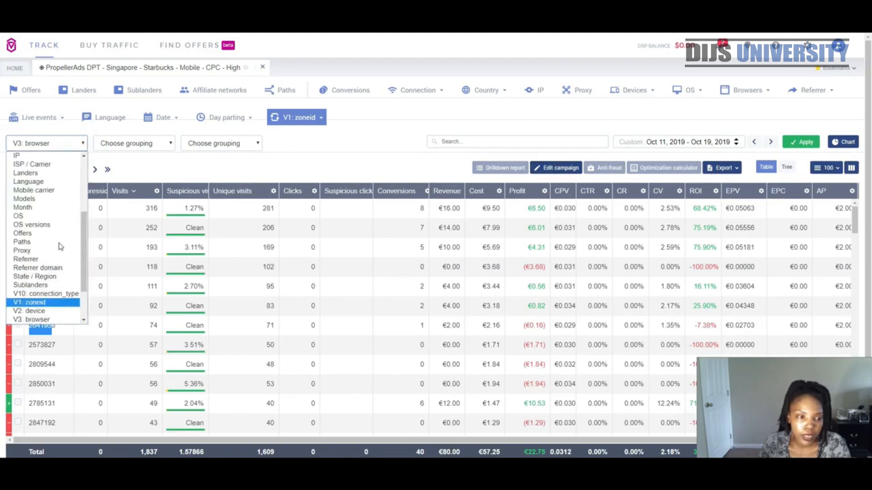
pyautogui.click(47, 192)
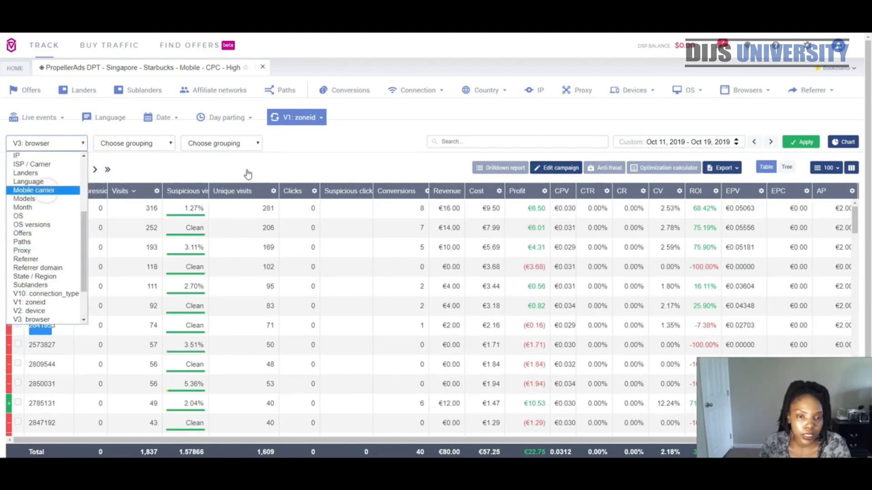
pyautogui.click(810, 142)
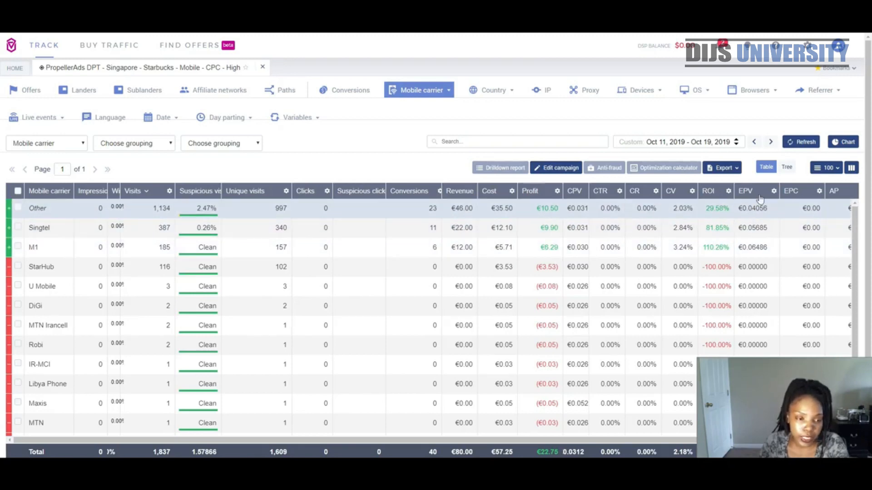
pyautogui.scroll(-3, 745, 213)
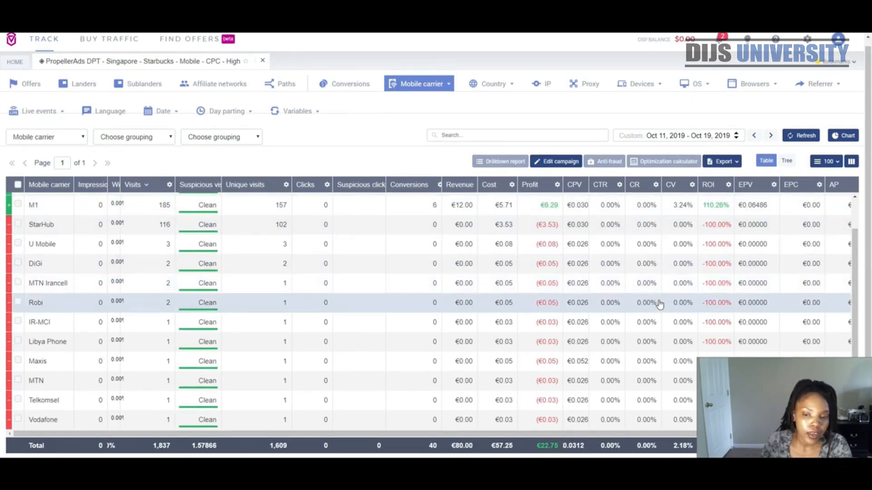
pyautogui.scroll(3, 658, 301)
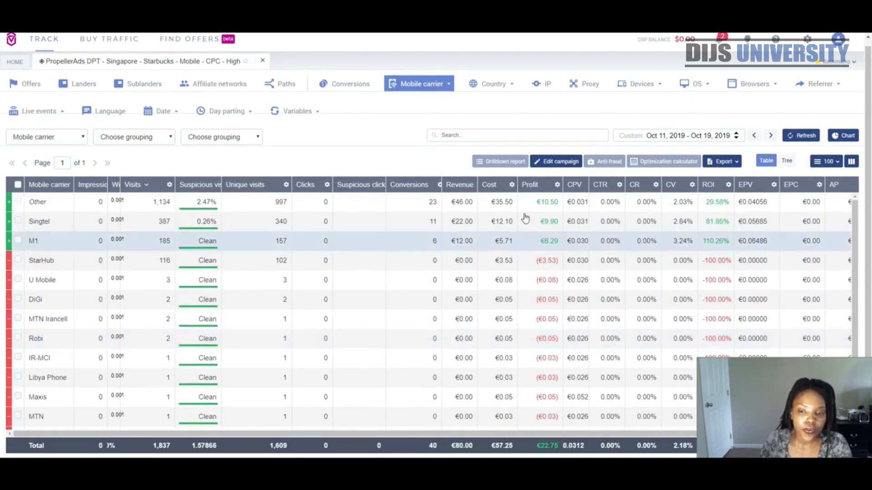
# - Regroup the campaign report by Hour of day, review the hourly results and highlight the 02:00 - 02:59 row
pyautogui.click(76, 137)
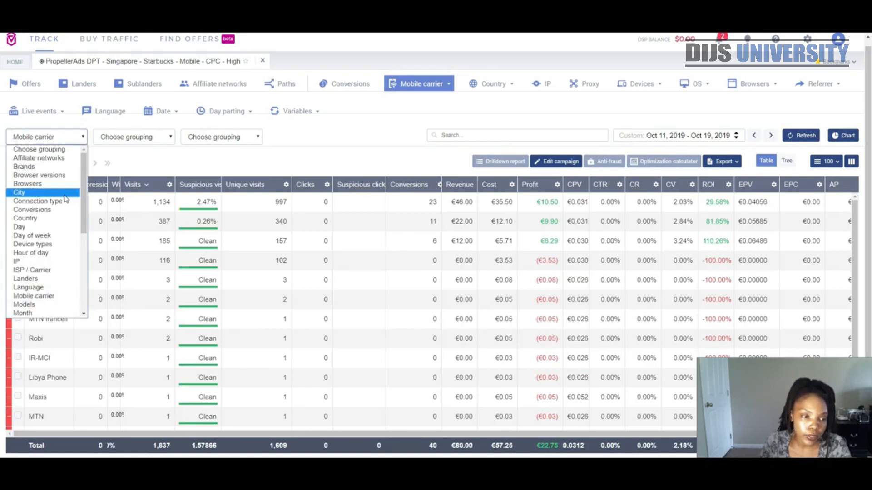
pyautogui.click(51, 253)
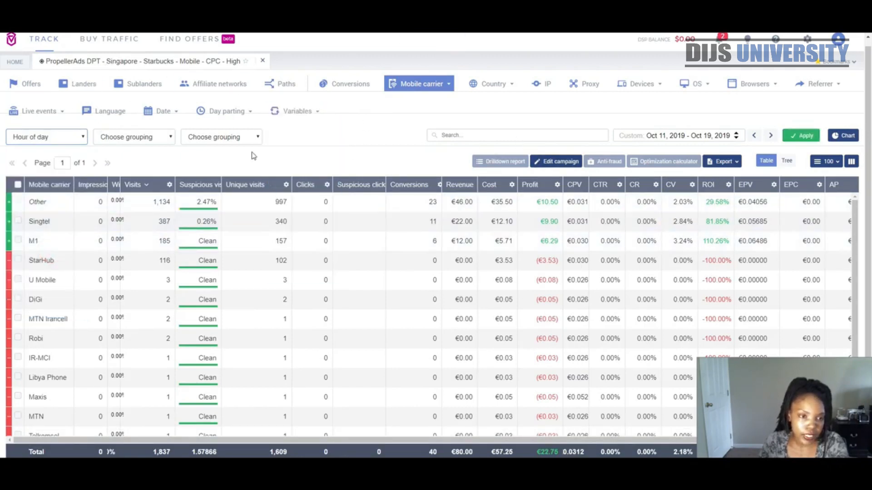
pyautogui.click(800, 136)
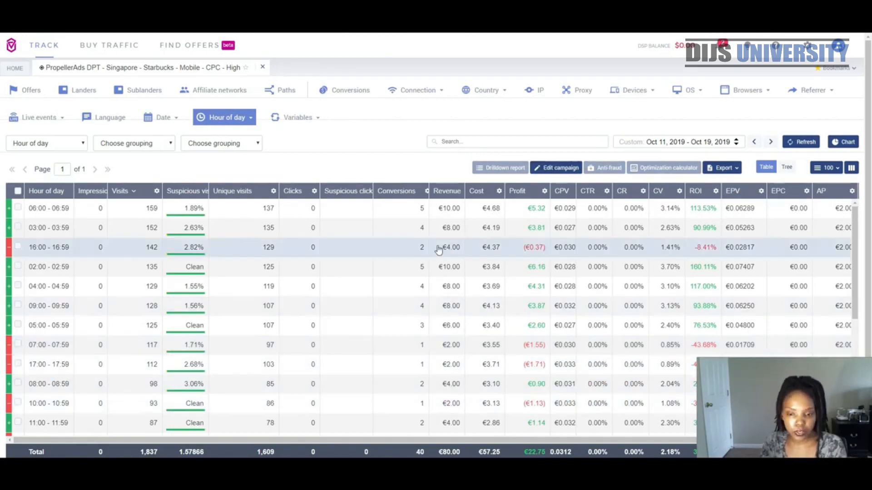
pyautogui.scroll(-1, 444, 318)
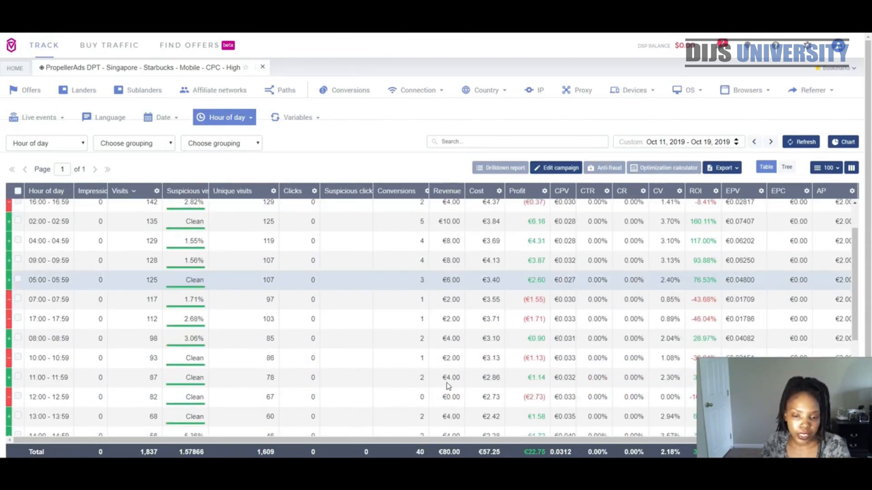
pyautogui.scroll(-5, 458, 404)
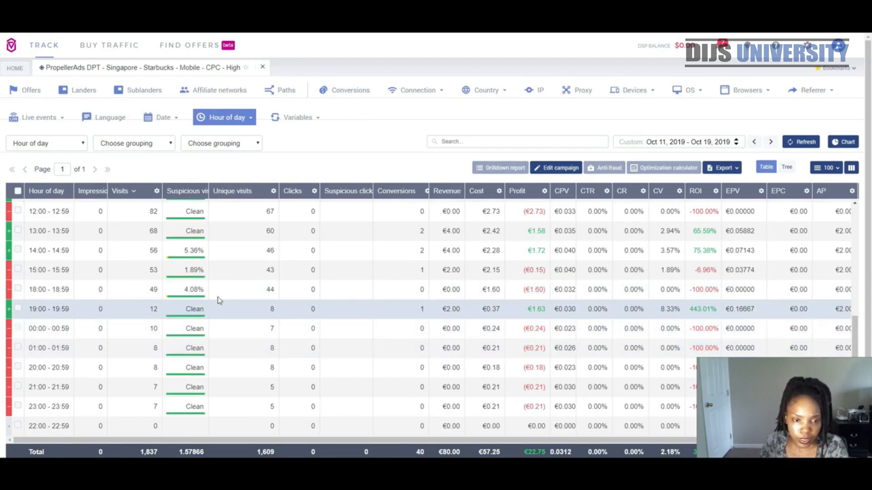
pyautogui.scroll(2, 220, 318)
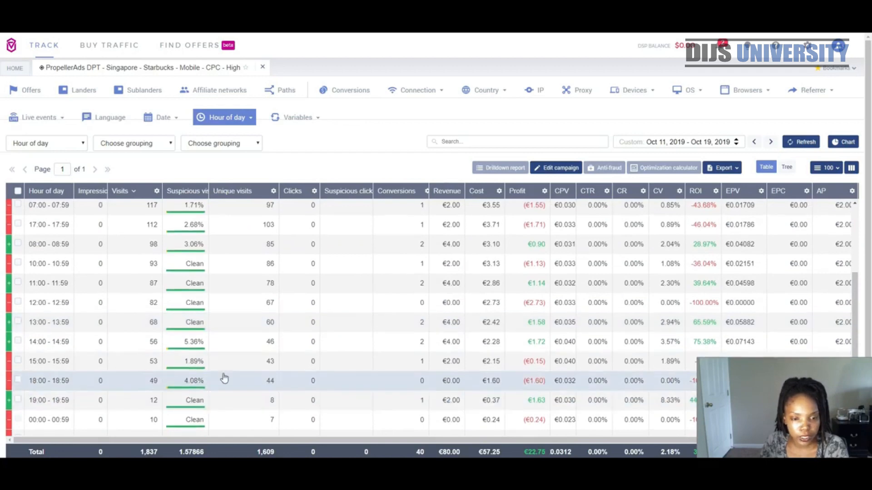
pyautogui.scroll(3, 224, 377)
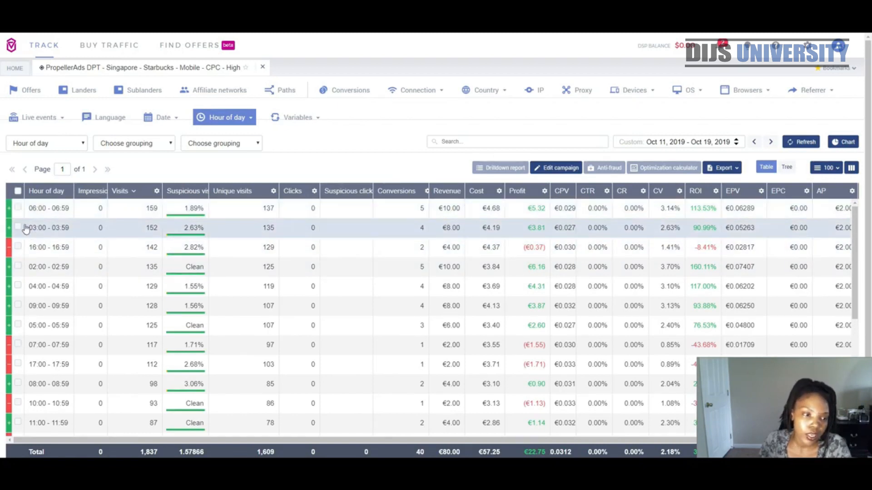
pyautogui.click(43, 272)
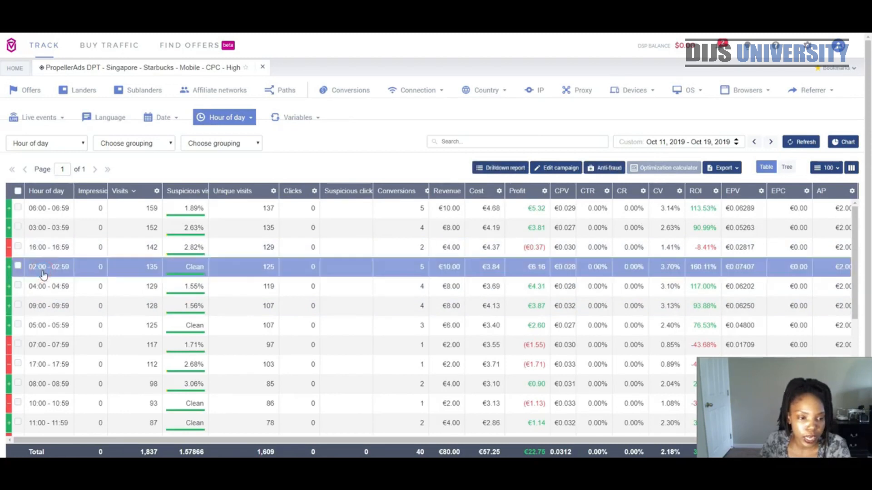
# - Add V1: zoneid as the second grouping and expand the 06:00 - 06:59 hour to review its zones
pyautogui.click(138, 144)
pyautogui.scroll(-3, 124, 245)
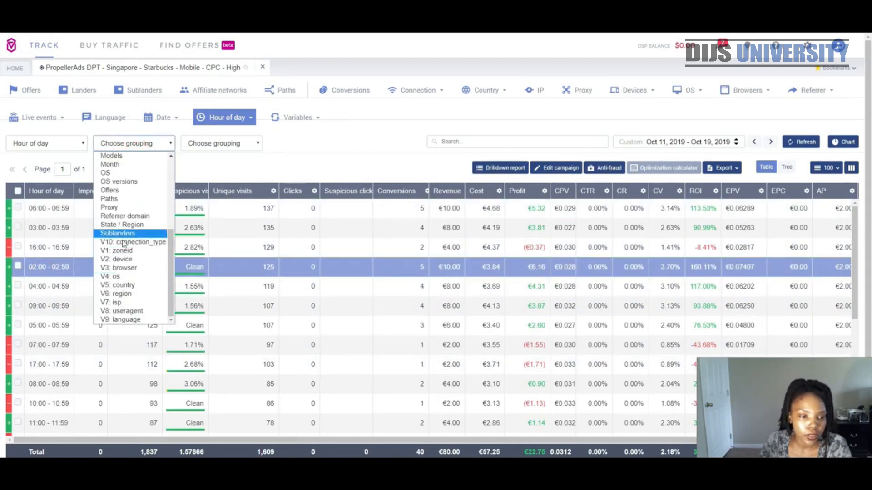
pyautogui.click(126, 251)
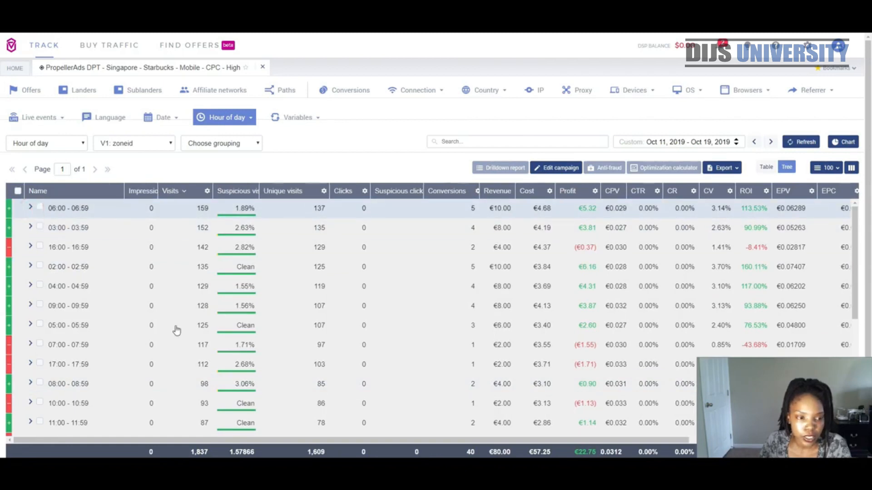
pyautogui.click(37, 208)
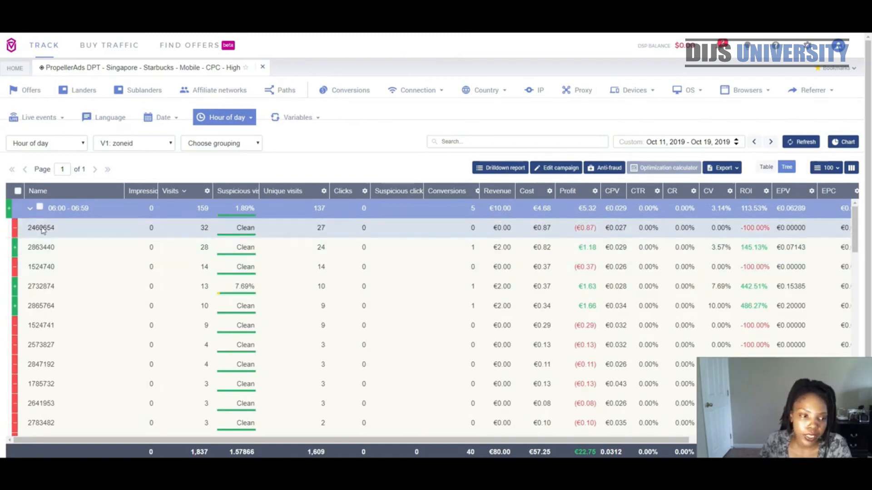
pyautogui.scroll(-2, 39, 346)
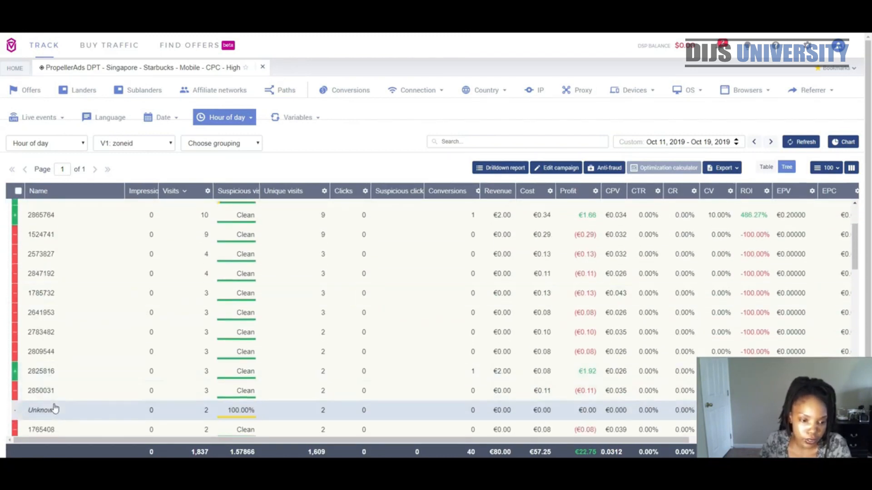
pyautogui.scroll(2, 68, 347)
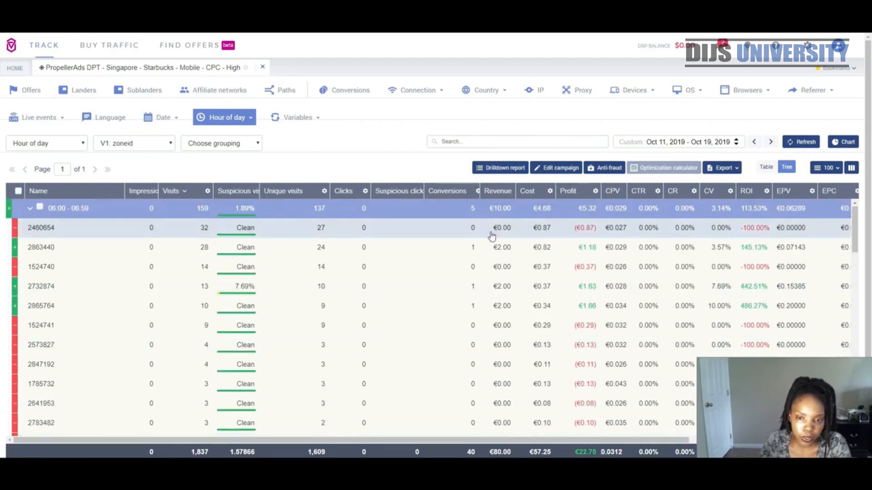
# - Add Mobile carrier as the third grouping, and expand the 06:00 - 06:59 hour and its zone 2863440
pyautogui.click(221, 143)
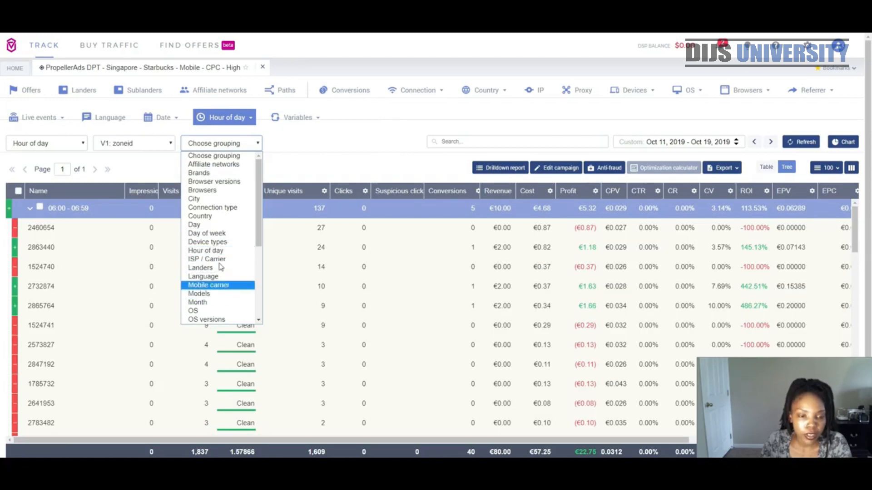
pyautogui.scroll(-3, 222, 263)
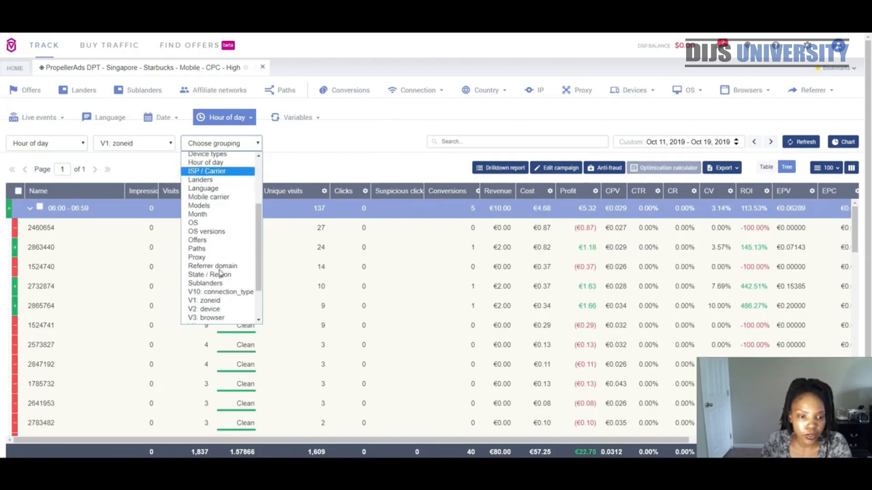
pyautogui.click(213, 194)
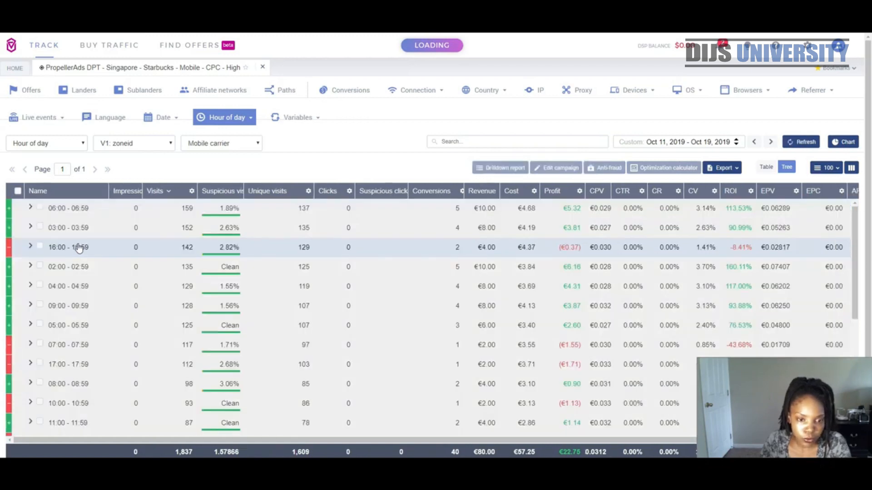
pyautogui.click(34, 217)
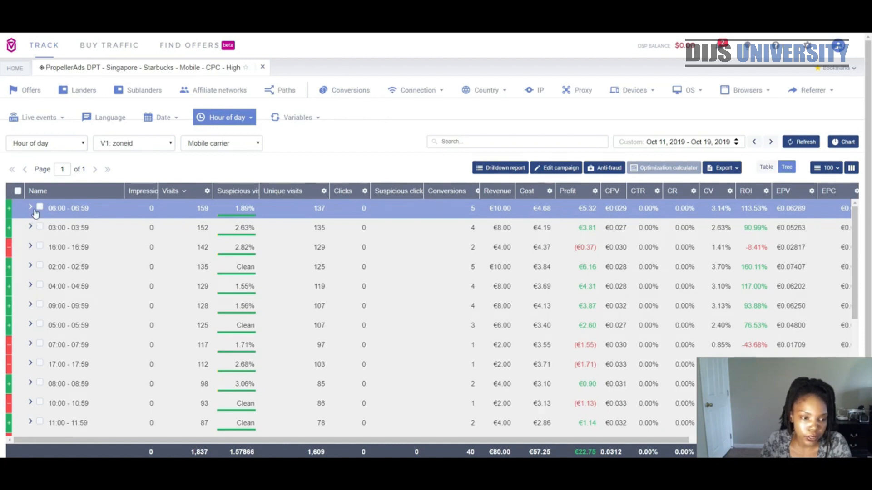
pyautogui.click(30, 209)
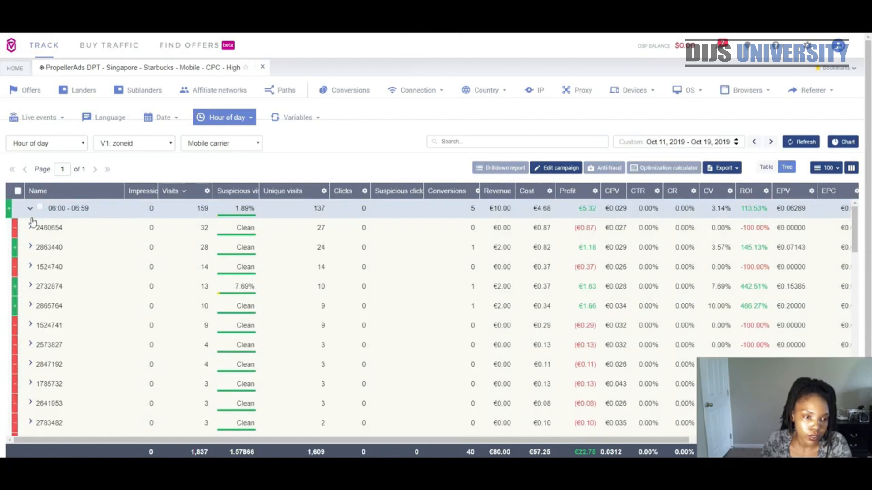
pyautogui.click(29, 246)
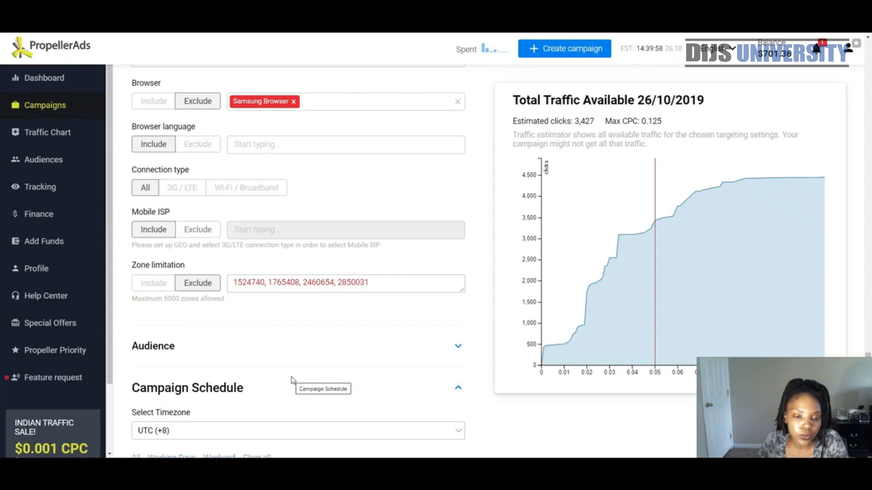
# - In the PropellerAds campaign, go back up through the settings and examine which push notification creatives are enabled or disabled
pyautogui.scroll(-3, 282, 364)
pyautogui.scroll(15, 273, 350)
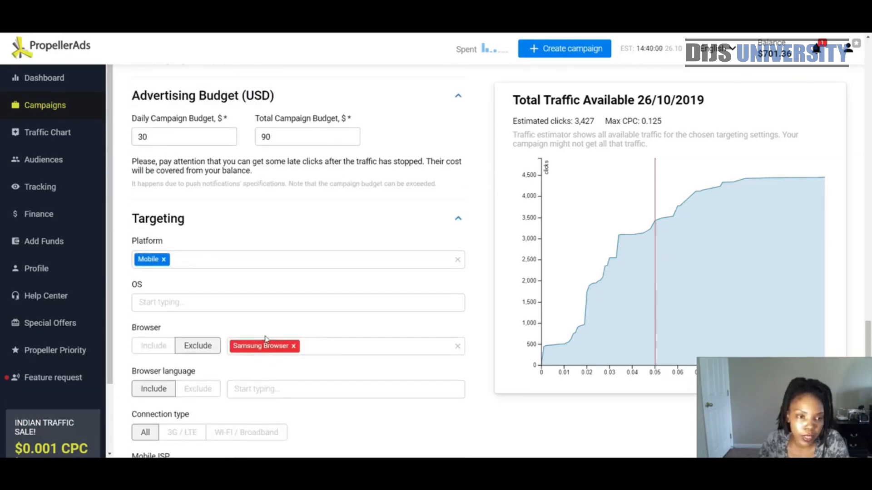
pyautogui.scroll(14, 267, 339)
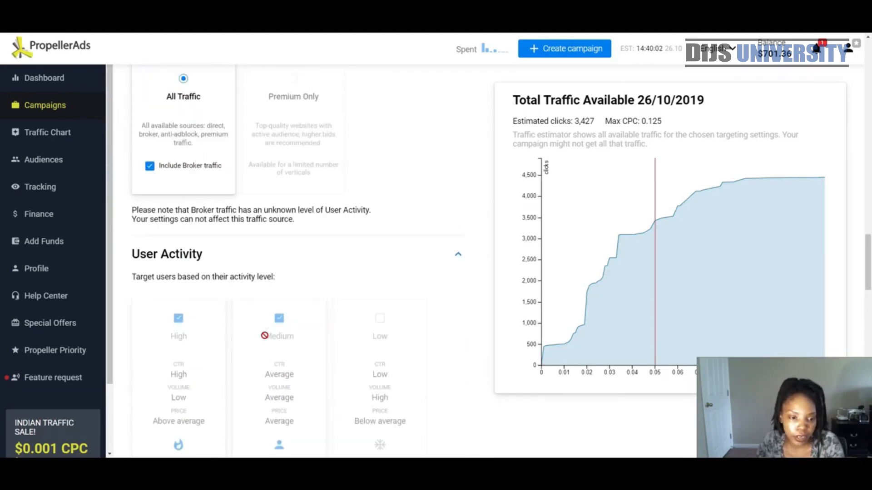
pyautogui.scroll(15, 267, 341)
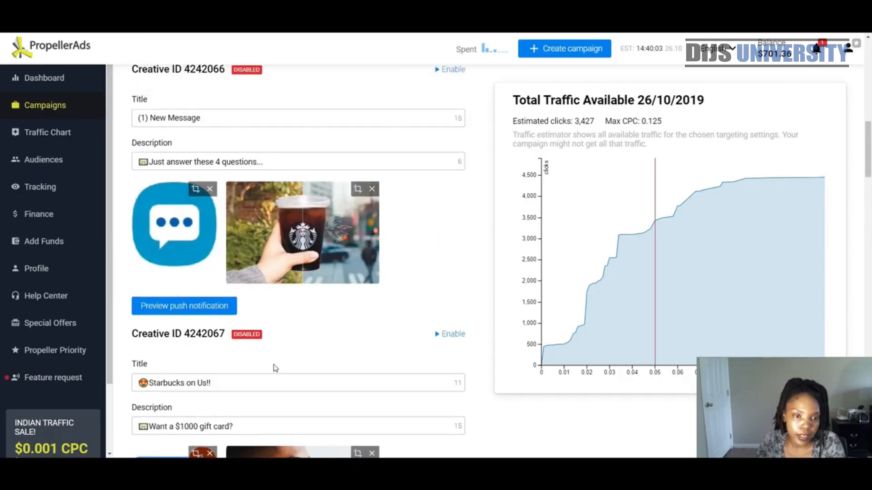
pyautogui.scroll(4, 270, 371)
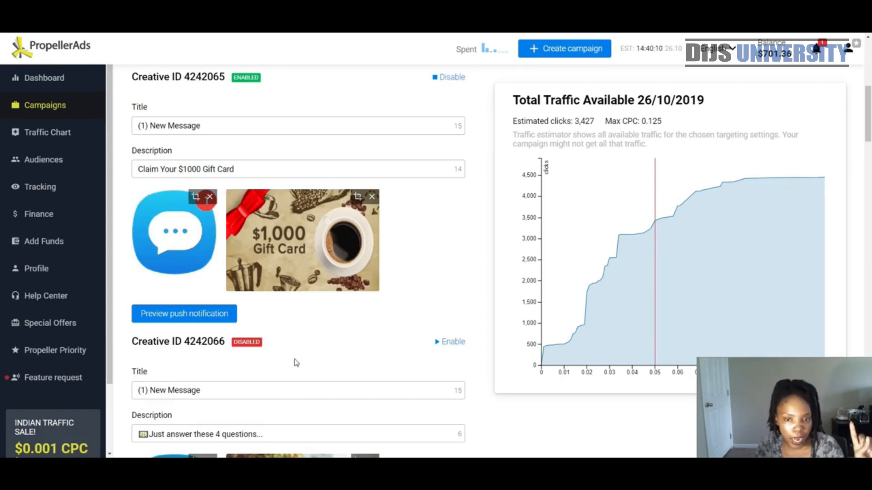
pyautogui.scroll(1, 296, 363)
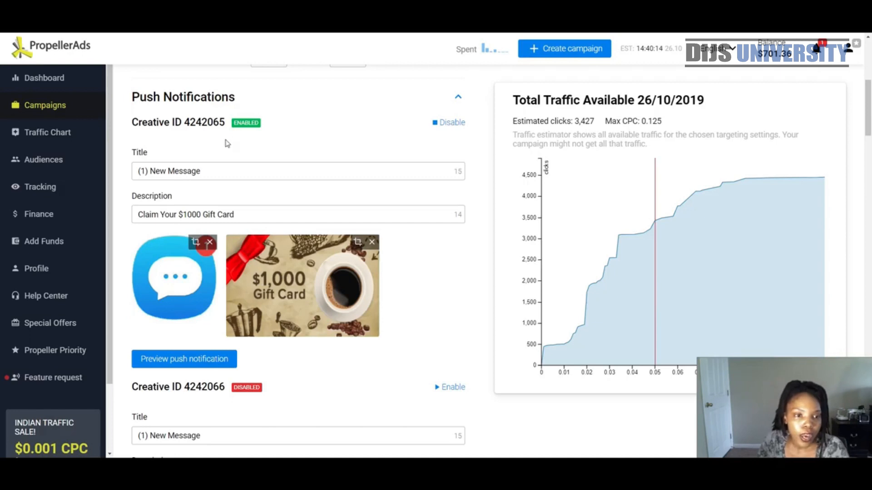
pyautogui.scroll(-4, 269, 209)
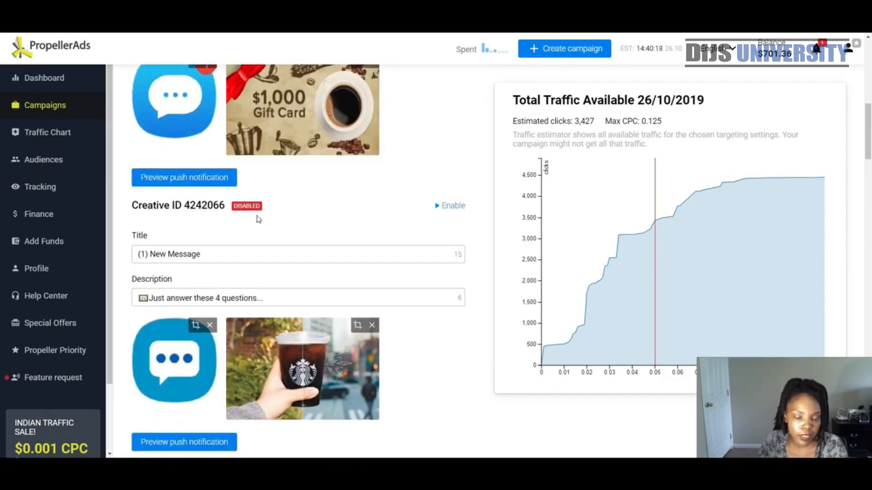
pyautogui.scroll(-5, 260, 261)
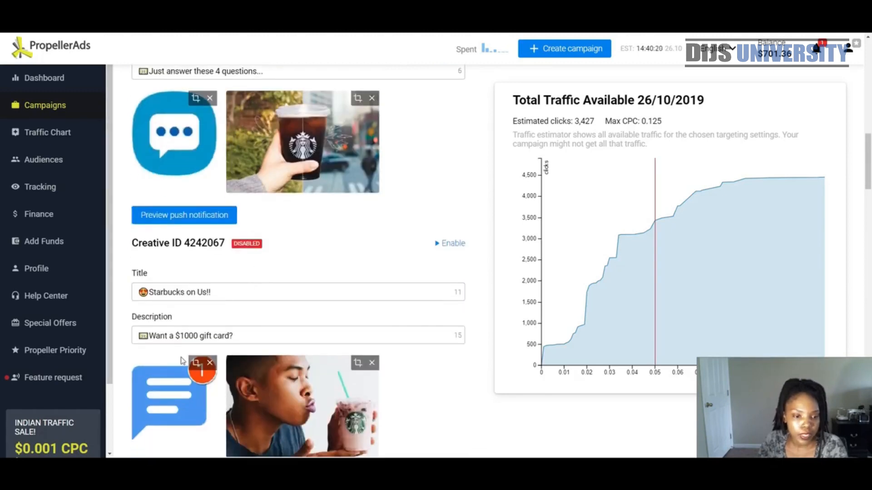
pyautogui.scroll(-2, 389, 307)
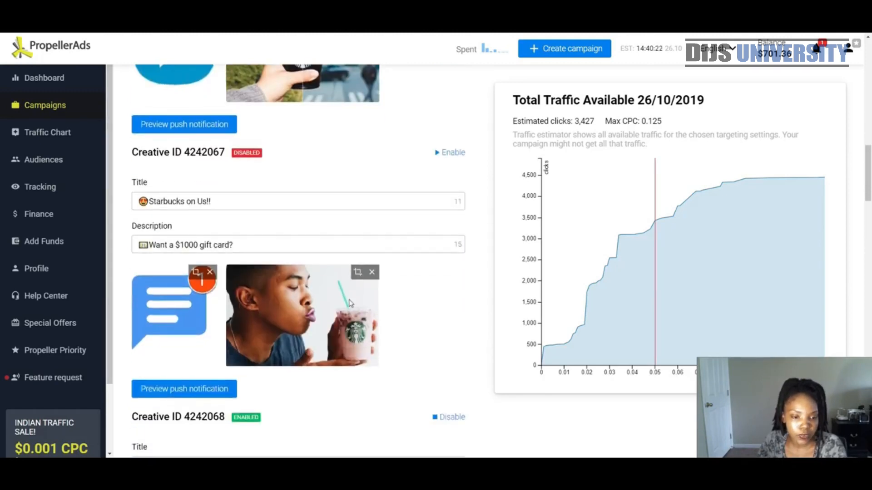
# - Compare the titles, descriptions, images and status of push notification creatives 4242065 to 4242068 in the campaign settings
pyautogui.scroll(-7, 235, 303)
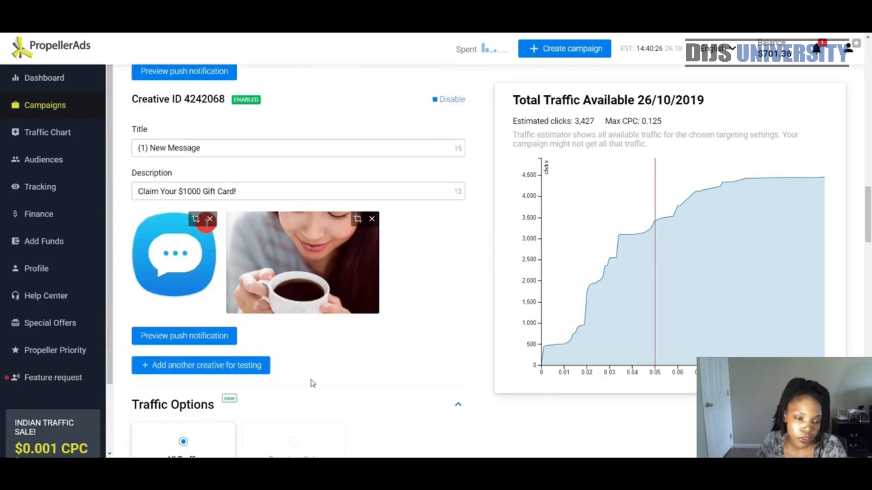
pyautogui.scroll(-3, 312, 381)
pyautogui.scroll(3, 303, 372)
pyautogui.scroll(14, 304, 373)
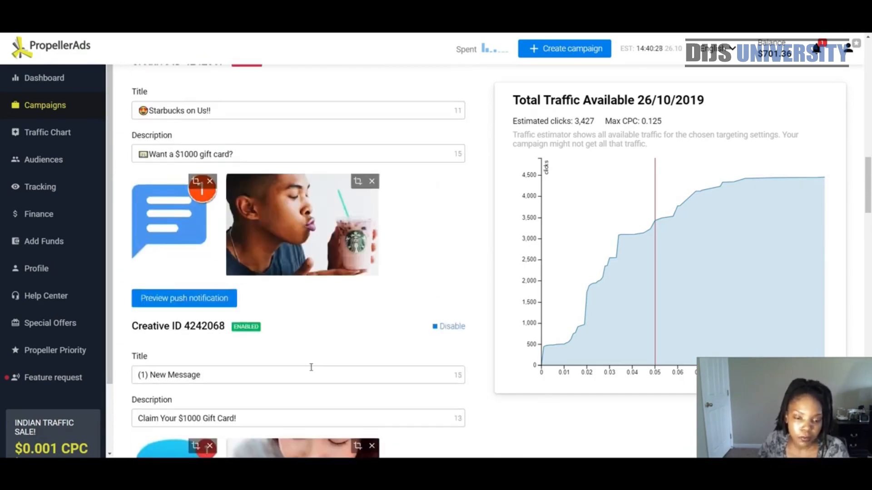
pyautogui.scroll(9, 309, 398)
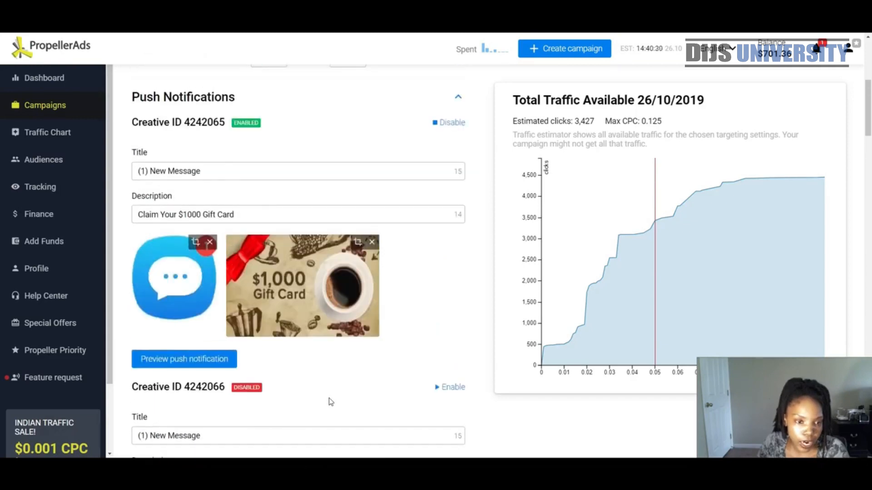
pyautogui.scroll(-6, 358, 380)
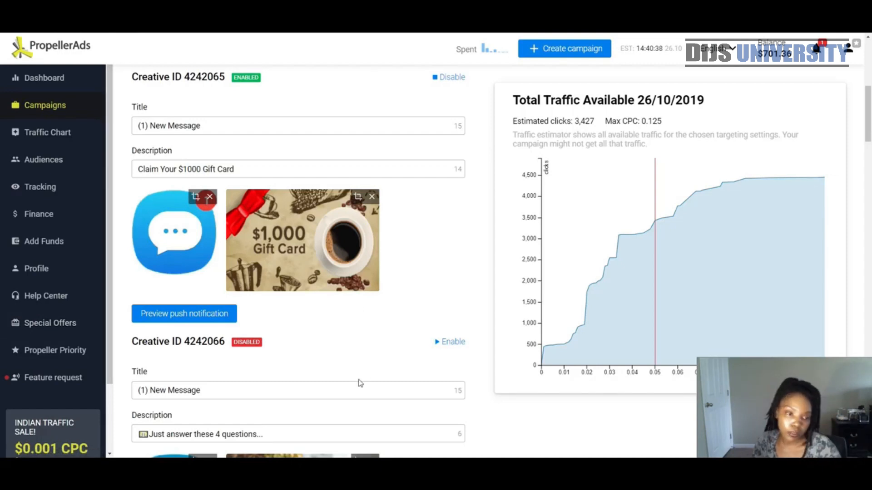
pyautogui.scroll(-8, 353, 388)
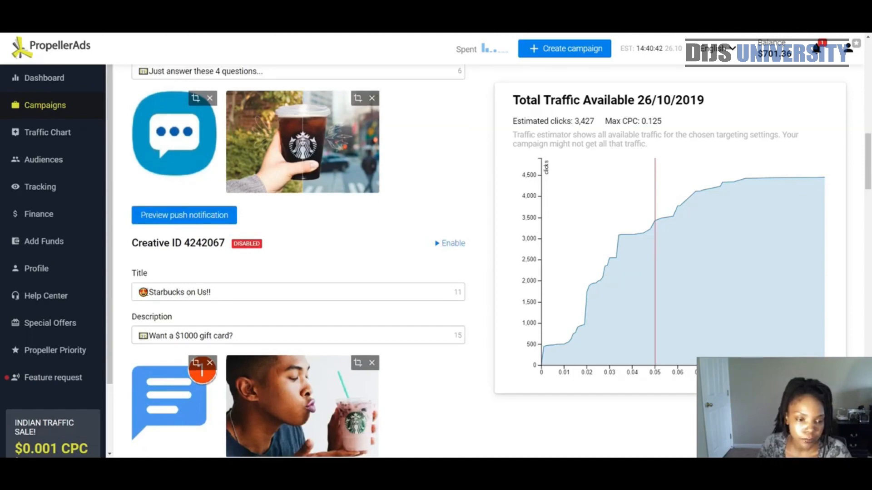
pyautogui.scroll(-6, 158, 291)
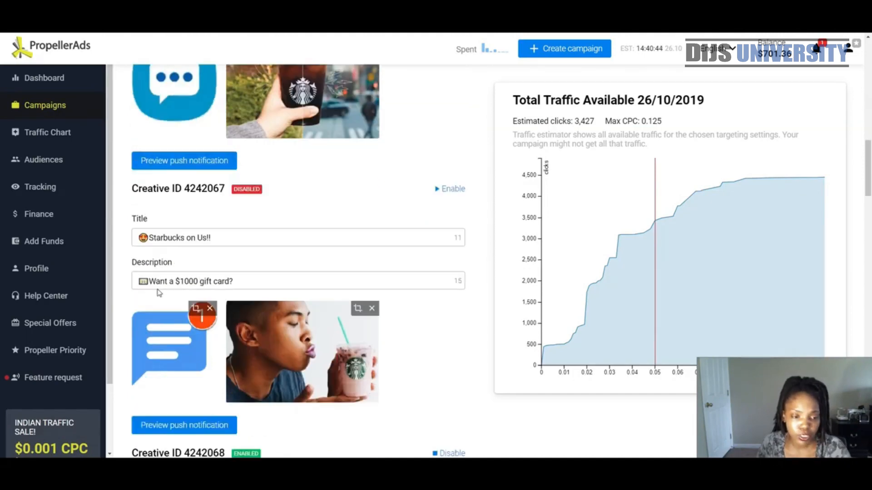
# - Examine the campaign's Traffic Options and User Activity targeting settings below the creatives
pyautogui.scroll(-3, 266, 338)
pyautogui.scroll(-4, 265, 338)
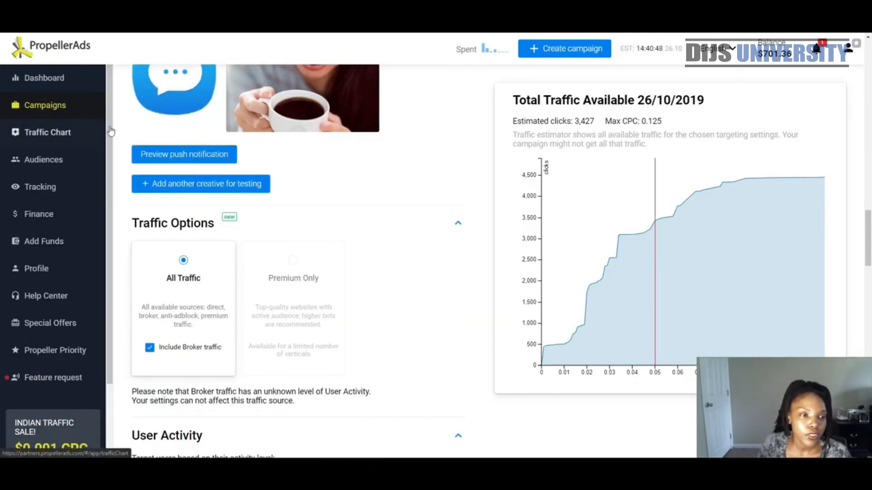
pyautogui.scroll(-3, 271, 373)
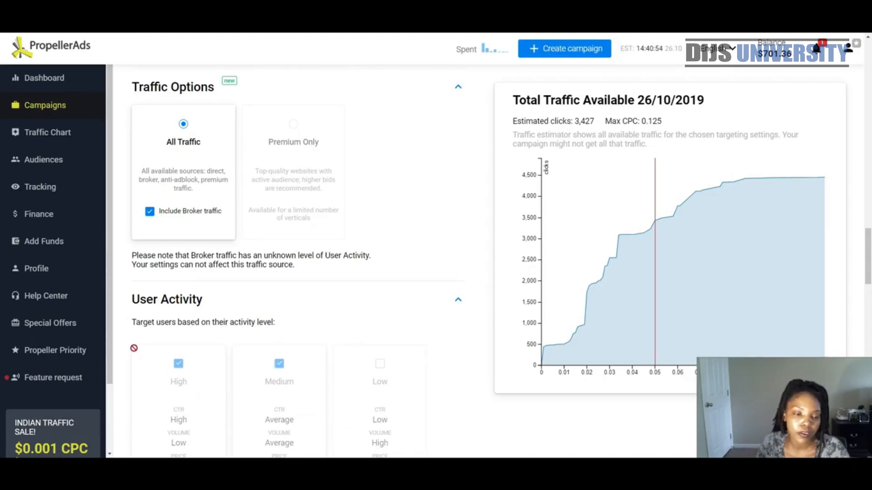
pyautogui.scroll(-1, 279, 331)
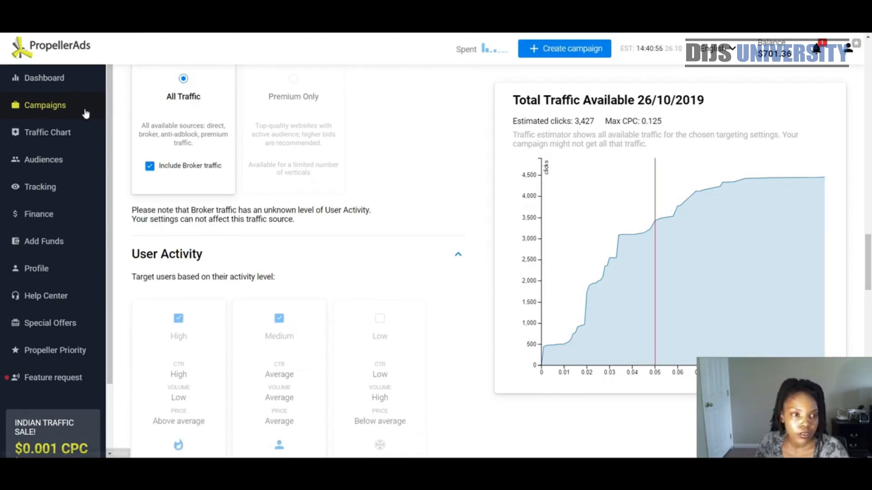
pyautogui.scroll(3, 84, 111)
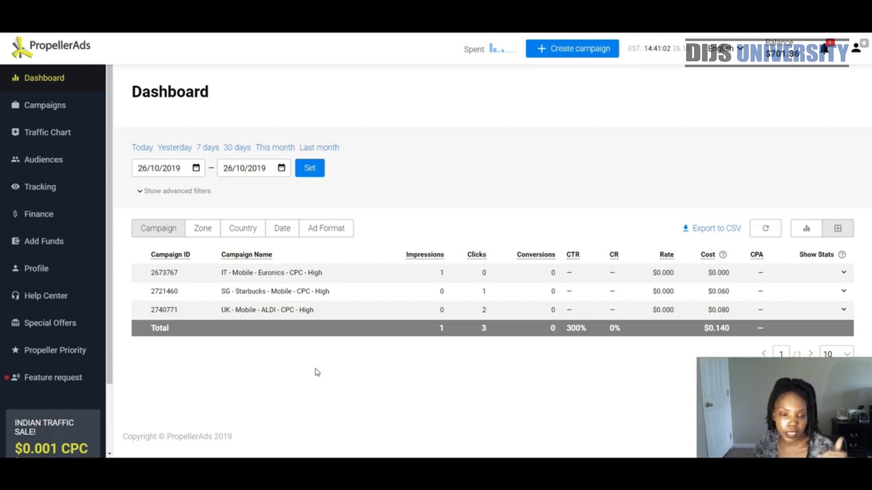
# - Set the dashboard's start date to 11/10/2019 and apply the date range through 26/10/2019
pyautogui.click(195, 169)
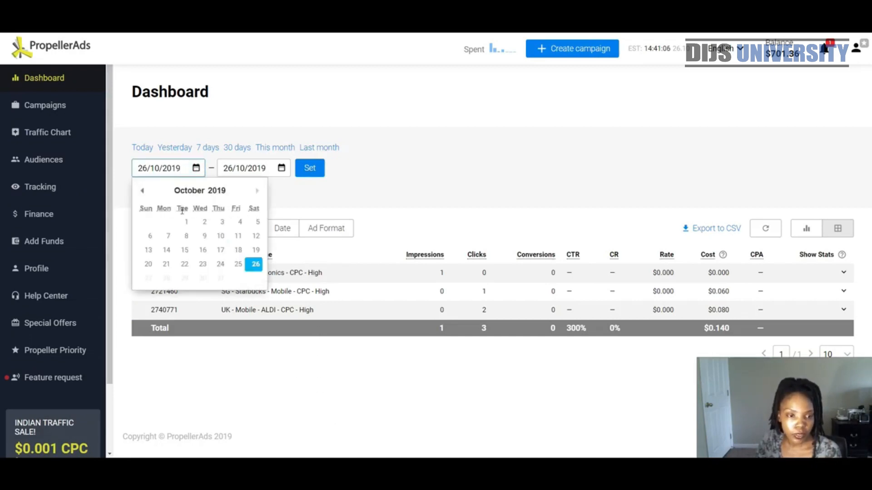
pyautogui.click(238, 236)
pyautogui.click(309, 168)
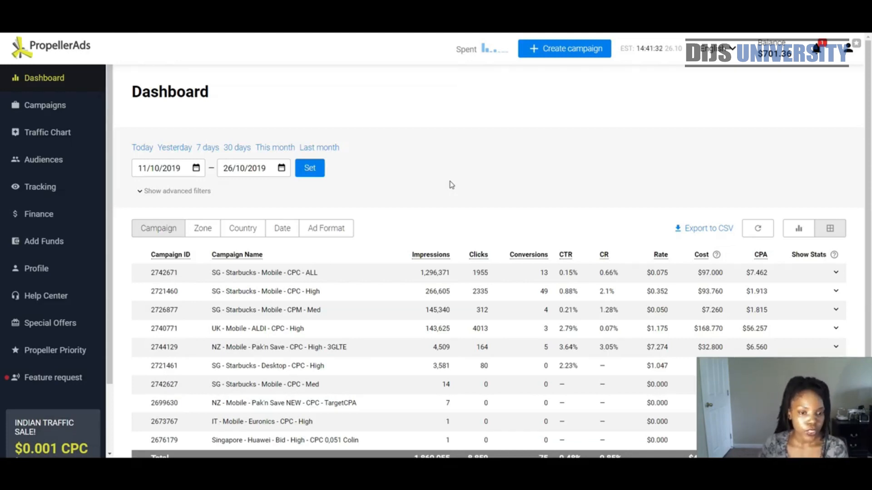
# - Expand the statistics of SG - Starbucks - Mobile - CPC - High and review its zones, including the marker beside zone 2863440
pyautogui.click(326, 294)
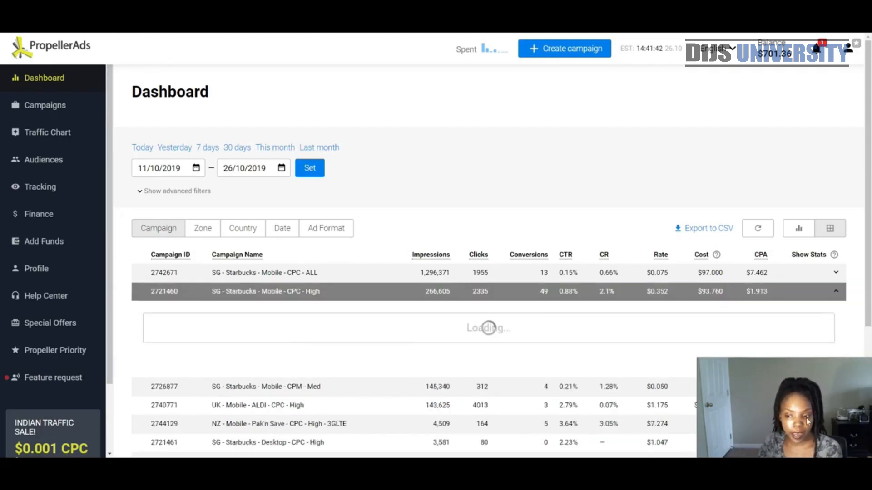
pyautogui.moveTo(806, 422); pyautogui.dragTo(802, 97)
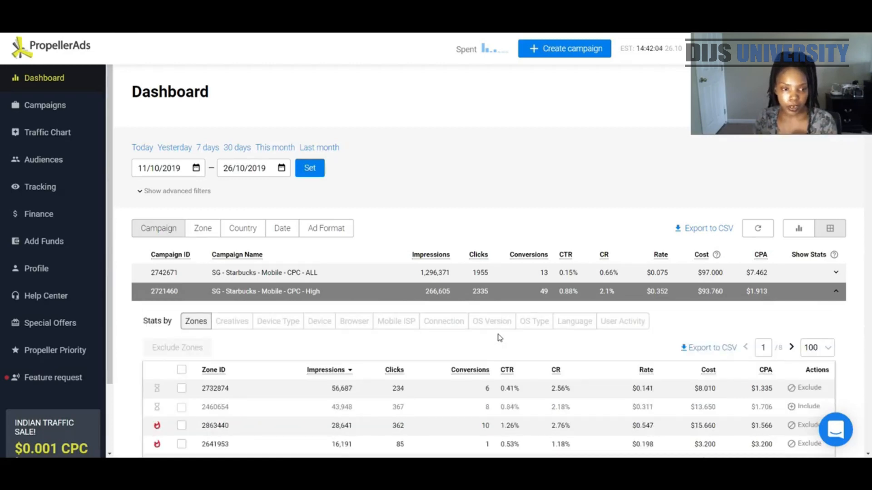
pyautogui.scroll(-4, 500, 338)
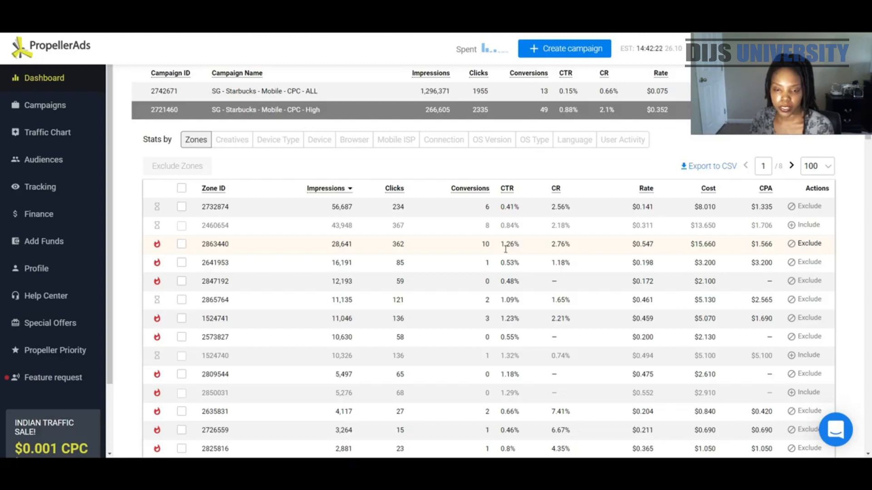
pyautogui.moveTo(158, 245)
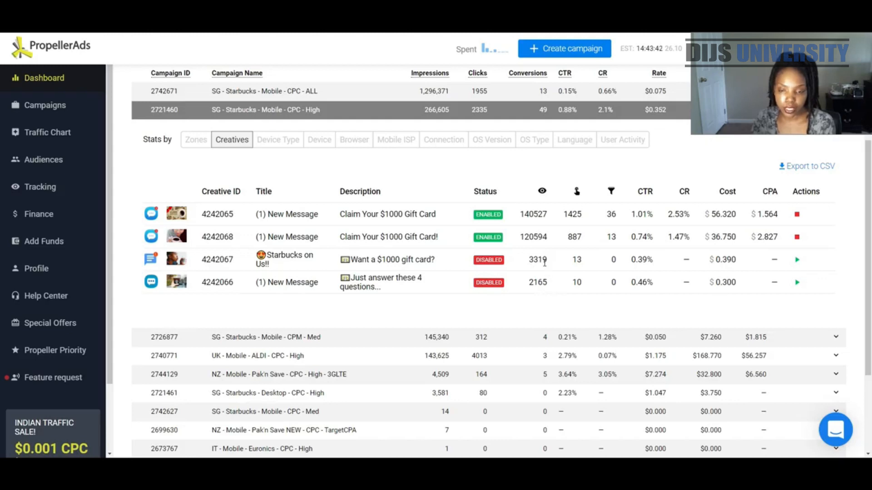
# - Review the statistics by creative for SG - Starbucks - Mobile - CPC - High, and break them down by User Activity
pyautogui.moveTo(157, 212)
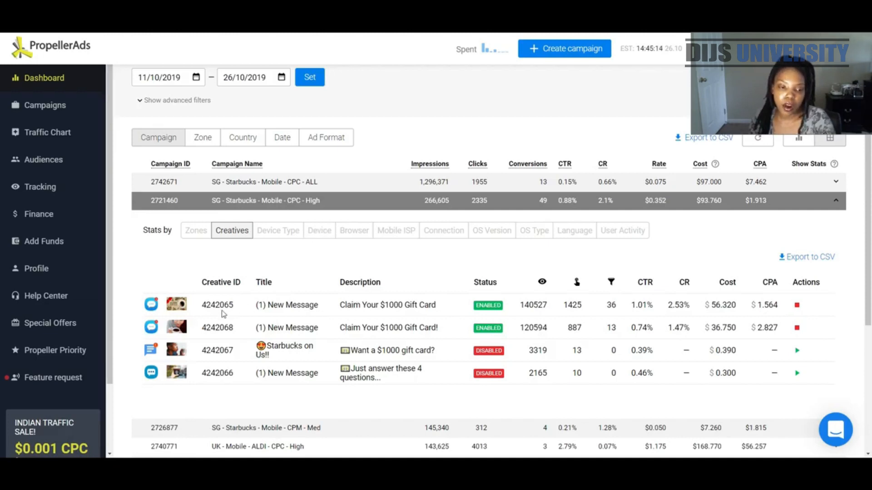
pyautogui.tripleClick(202, 284)
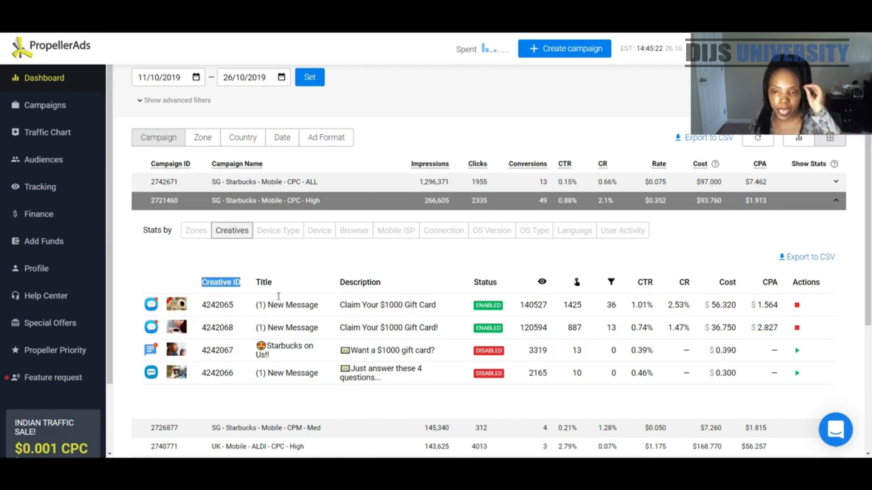
pyautogui.click(625, 231)
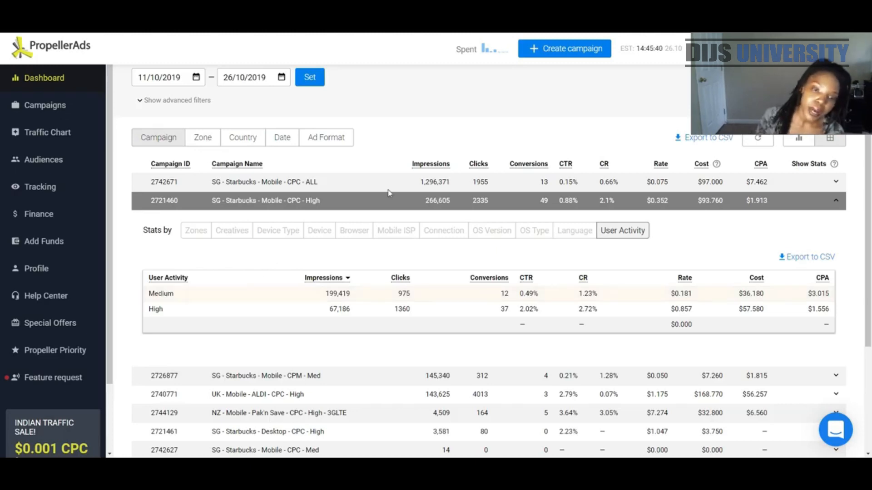
# - Expand SG - Starbucks - Mobile - CPC - ALL and review its statistics by Creatives and by User Activity
pyautogui.click(449, 182)
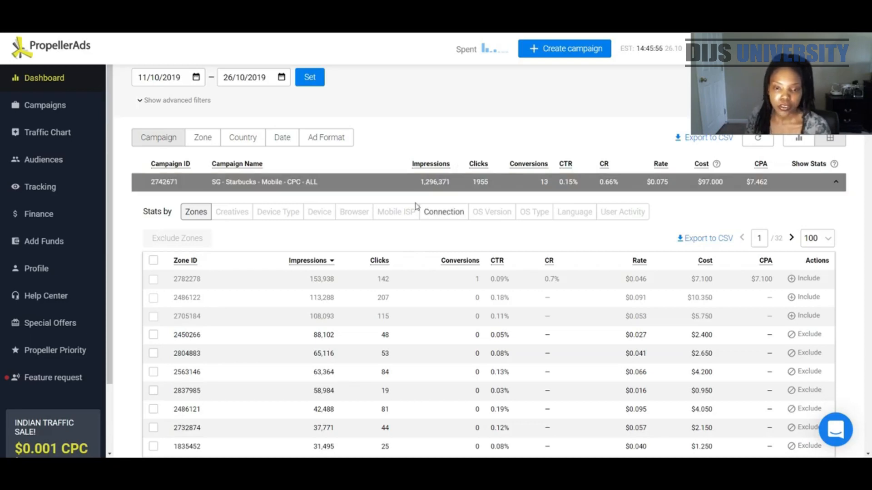
pyautogui.click(239, 216)
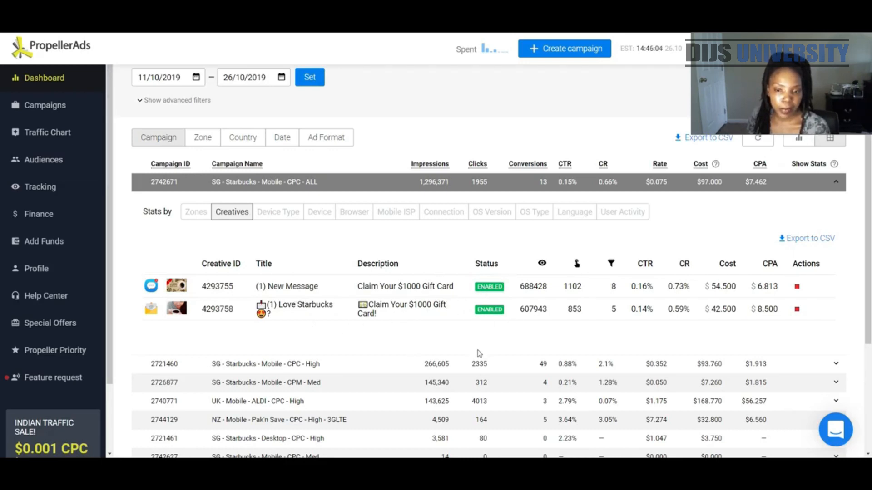
pyautogui.click(627, 217)
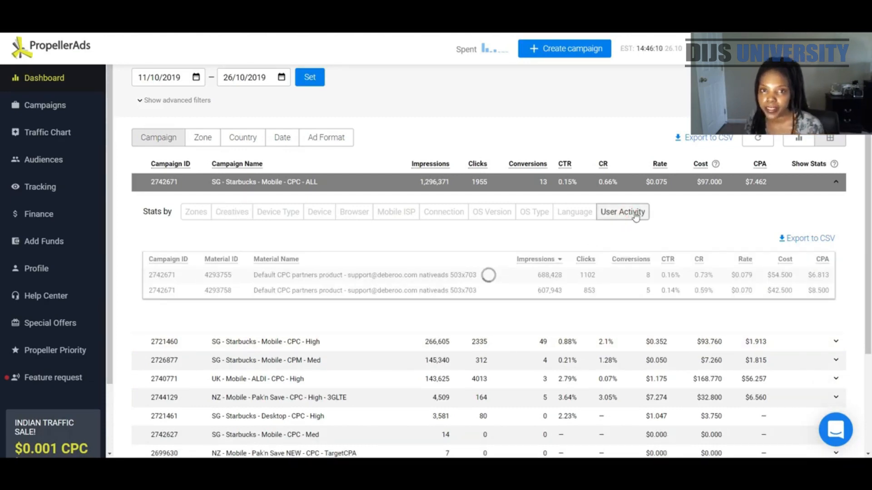